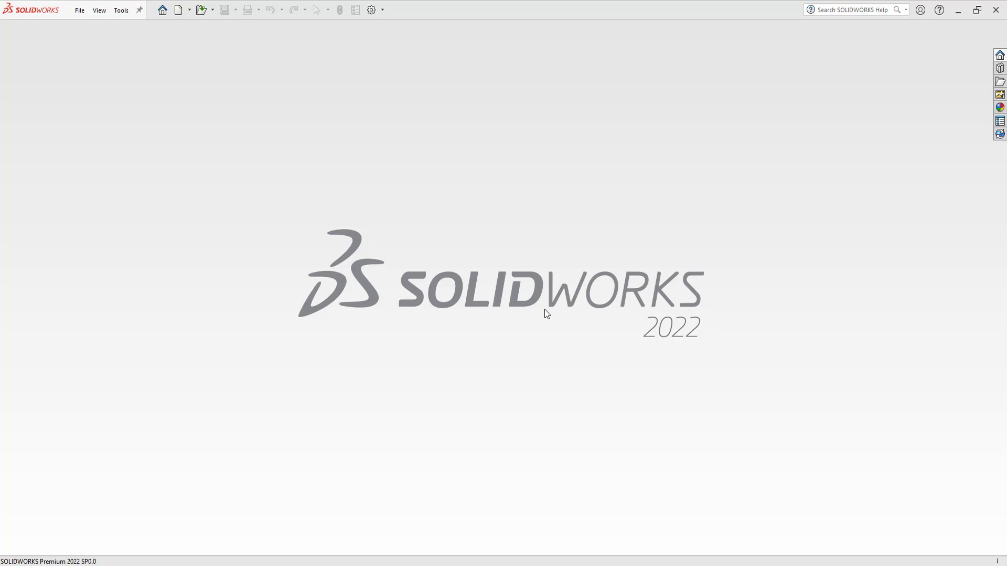
Create a new part and start a sketch on the Front Plane.
click(179, 11)
click(475, 386)
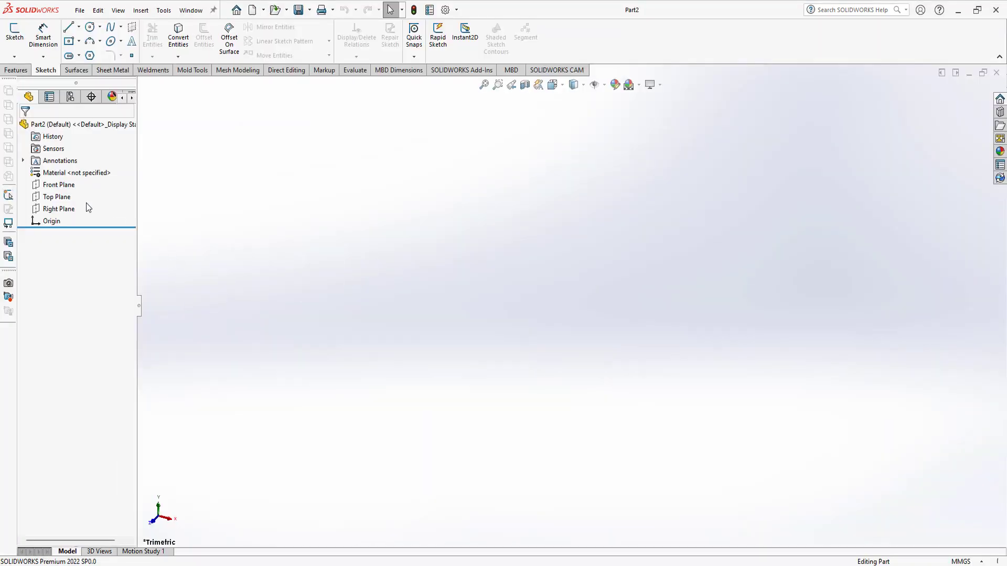
key(ctrl+1)
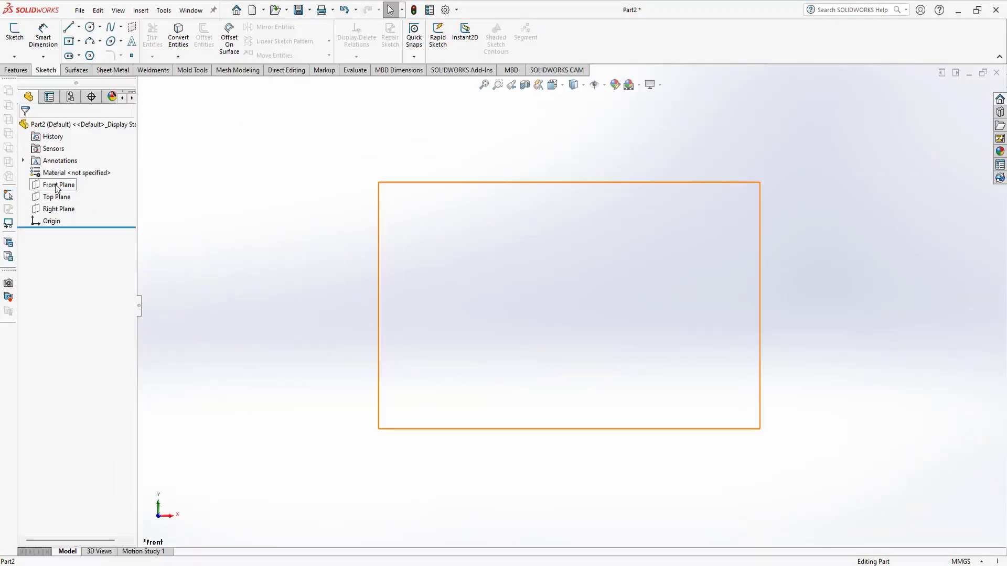
right_click(56, 188)
click(78, 166)
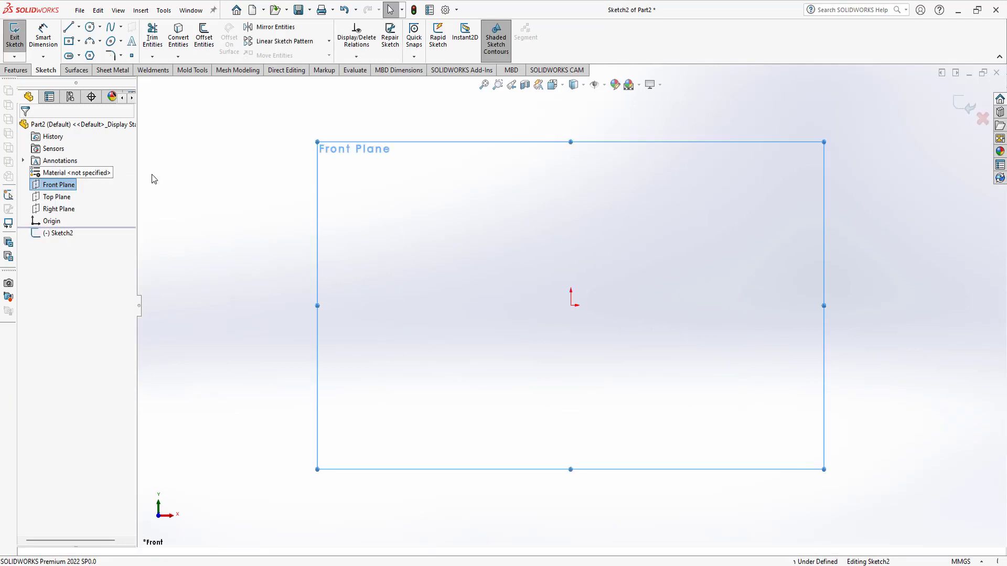
Draw a centre rectangle from the origin and make all four sides equal.
click(69, 41)
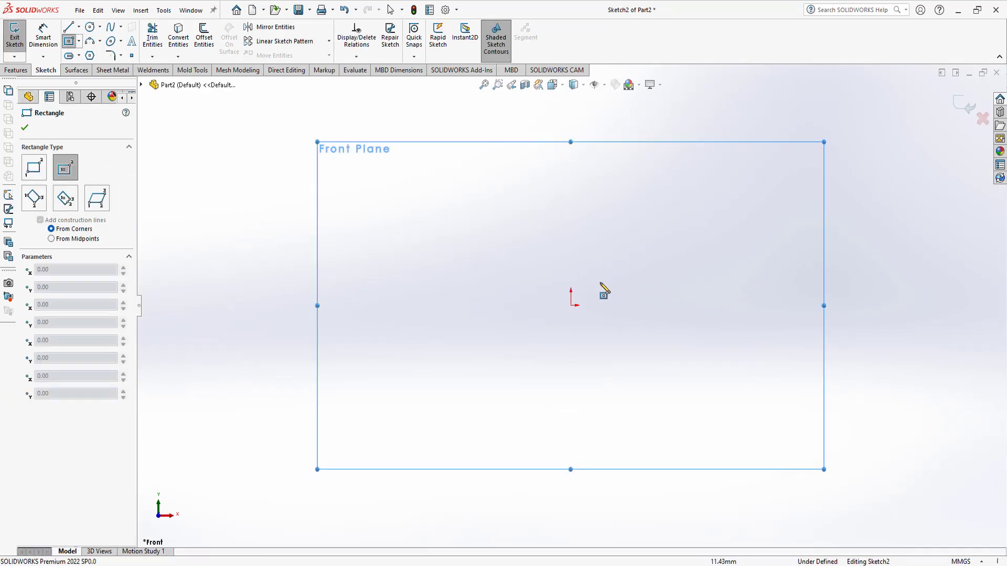
click(571, 306)
click(717, 448)
right_click(390, 267)
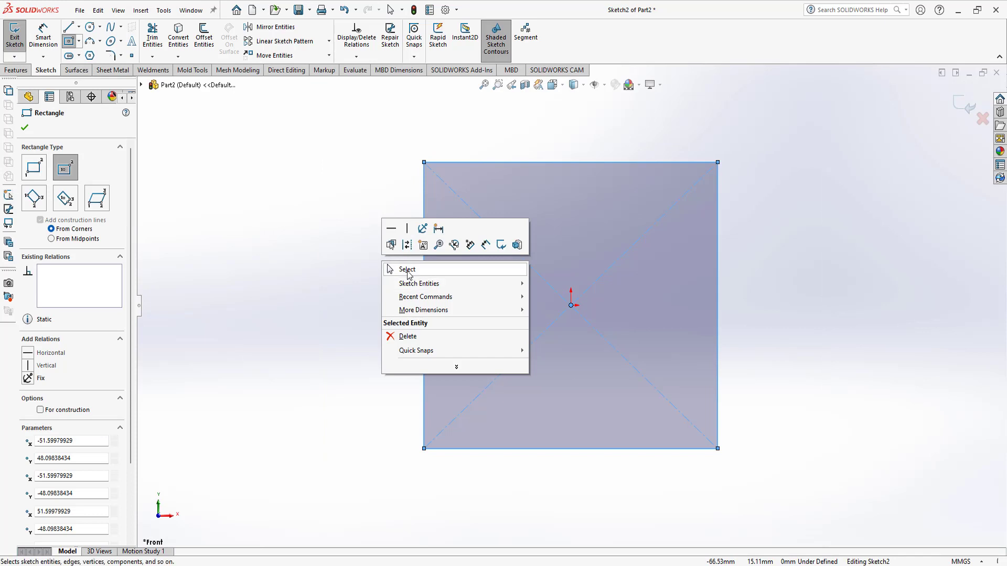
click(408, 269)
click(574, 212)
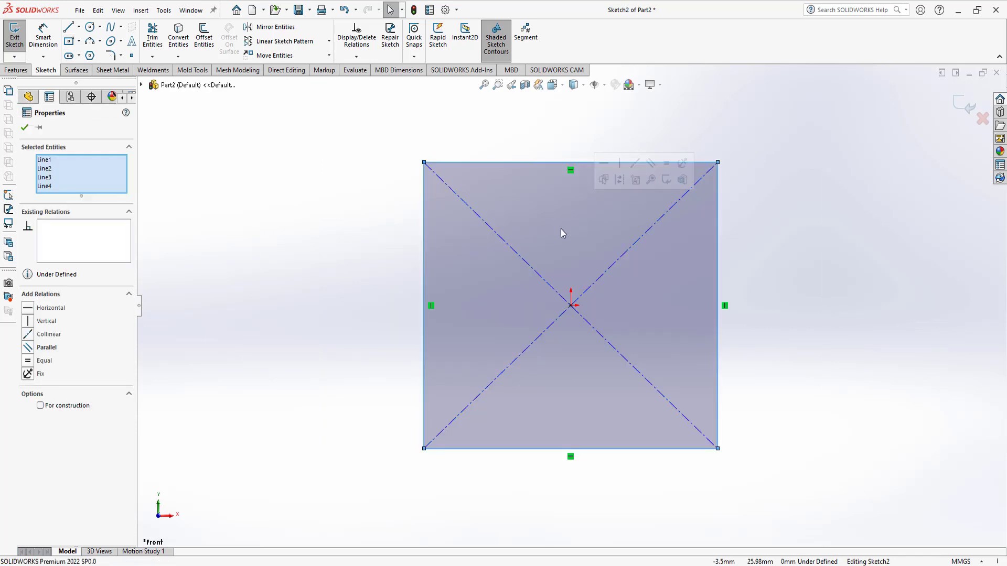
click(666, 165)
Dimension the square's top edge to 500 mm, fully defining the sketch.
right_drag(337, 199, 346, 173)
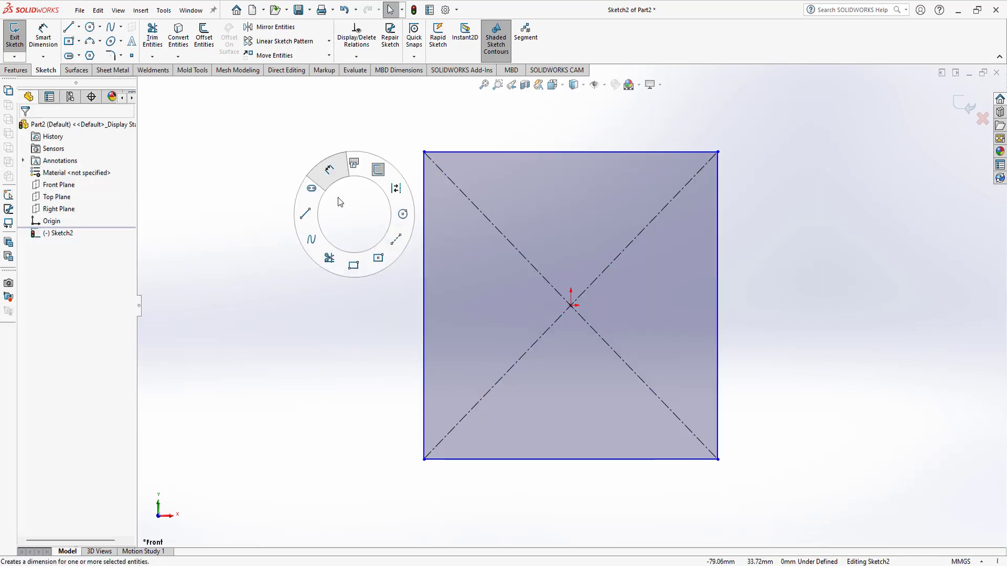
click(489, 154)
click(502, 127)
text(500)
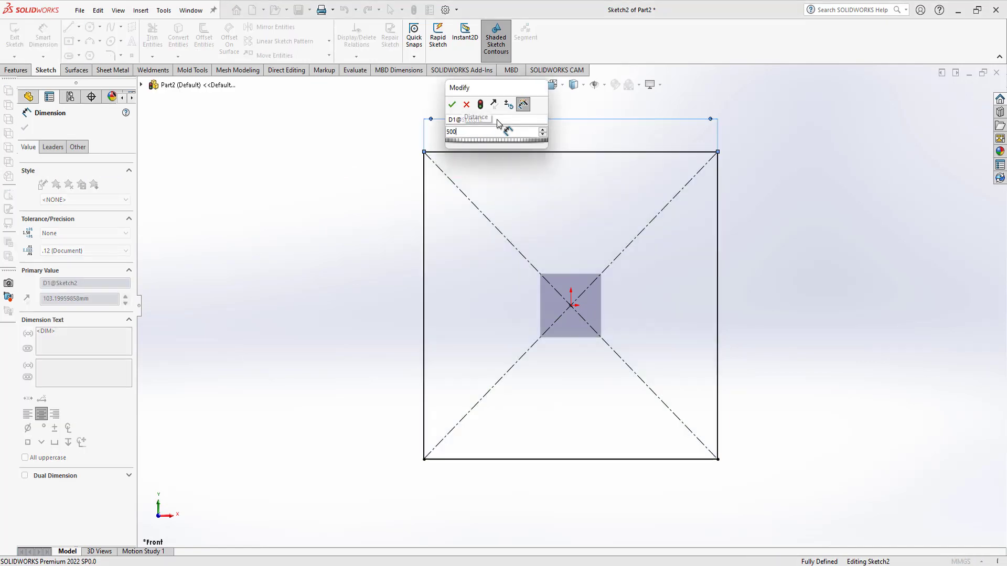
key(Return)
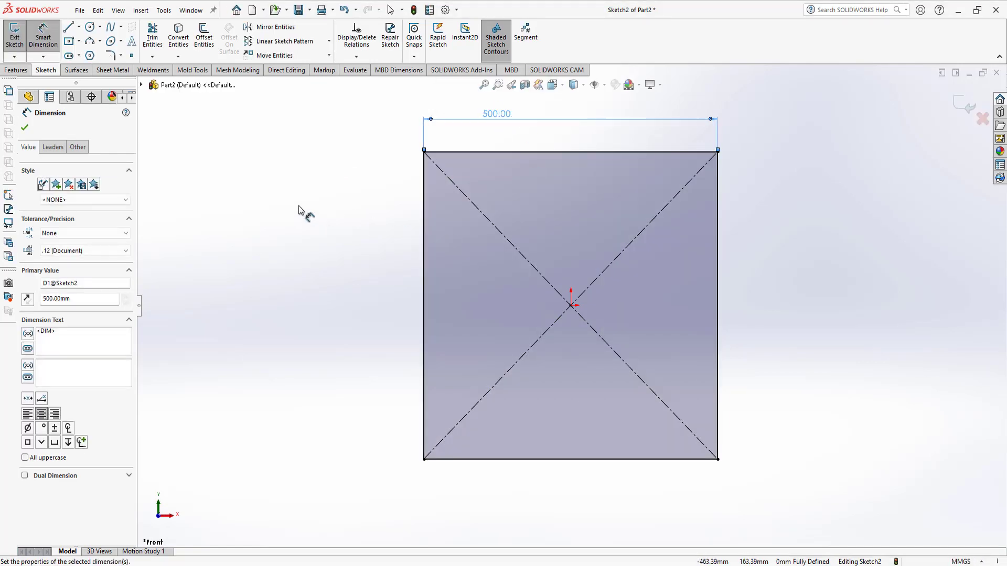
right_click(299, 210)
click(321, 245)
right_drag(321, 236, 325, 220)
Extrude the square Mid Plane to 500 mm as Boss-Extrude1.
key(s)
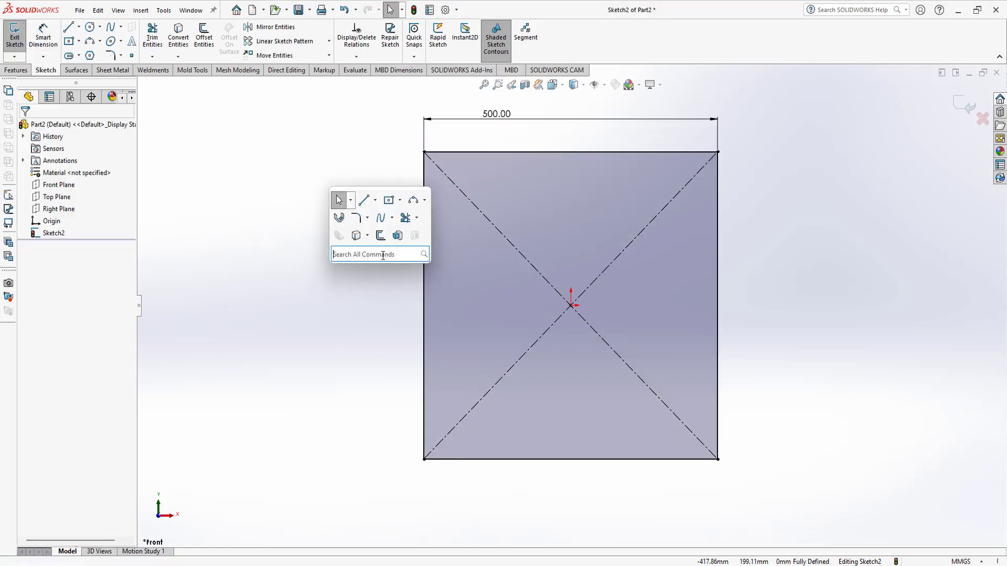
click(380, 235)
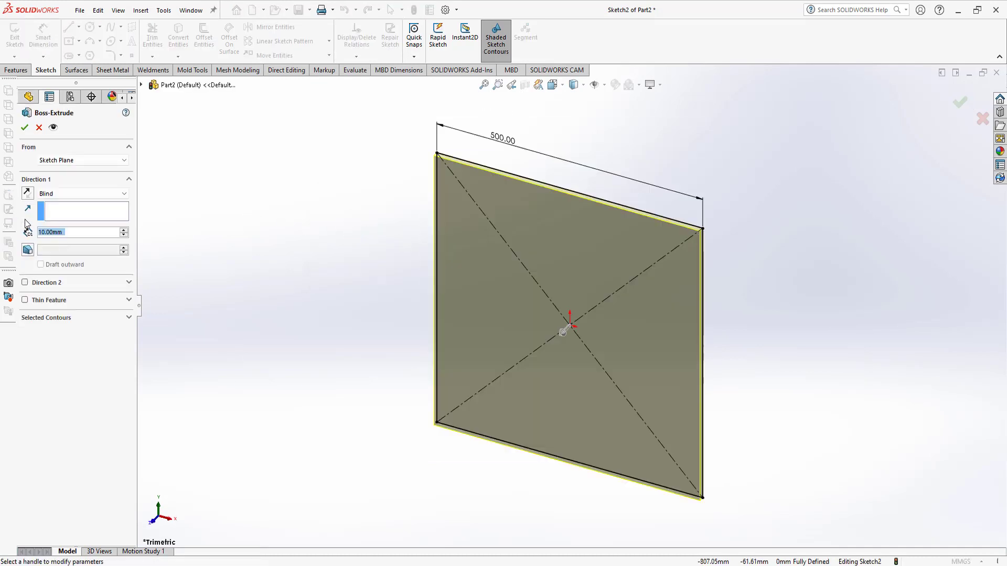
click(89, 194)
click(74, 240)
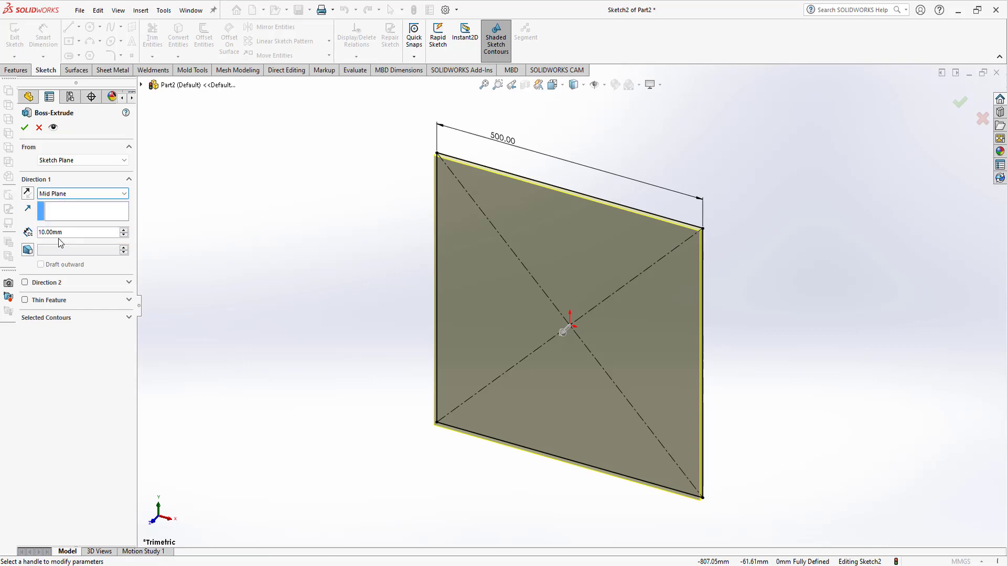
text(500)
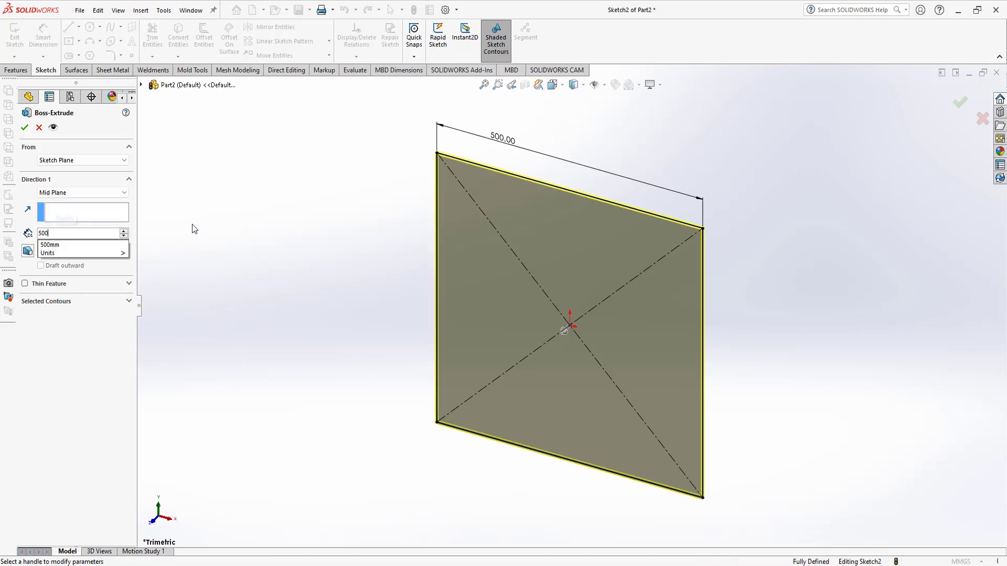
key(Return)
click(24, 129)
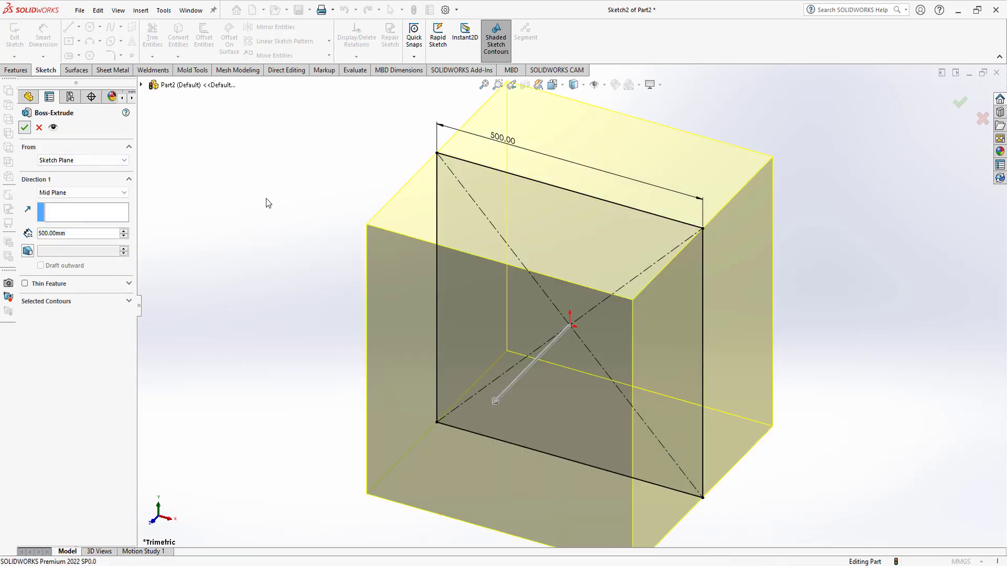
Orbit the cube and select its front face.
scroll(527, 310, up, 3)
mouse_move(527, 311)
middle_down()
mouse_move(595, 262)
mouse_move(619, 320)
mouse_move(556, 280)
middle_up()
click(557, 280)
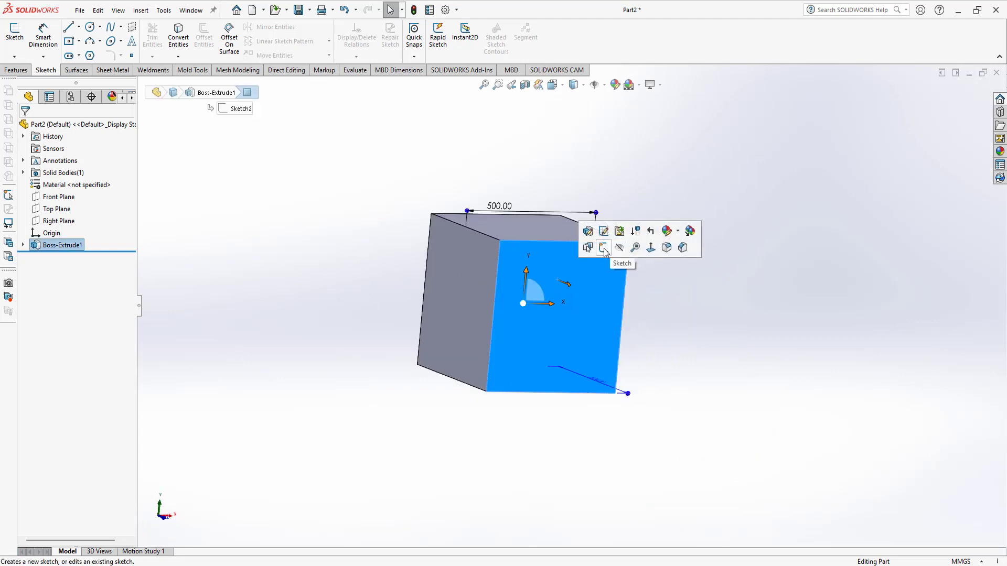
Start a sketch on the front face and draw a centre rectangle.
click(604, 251)
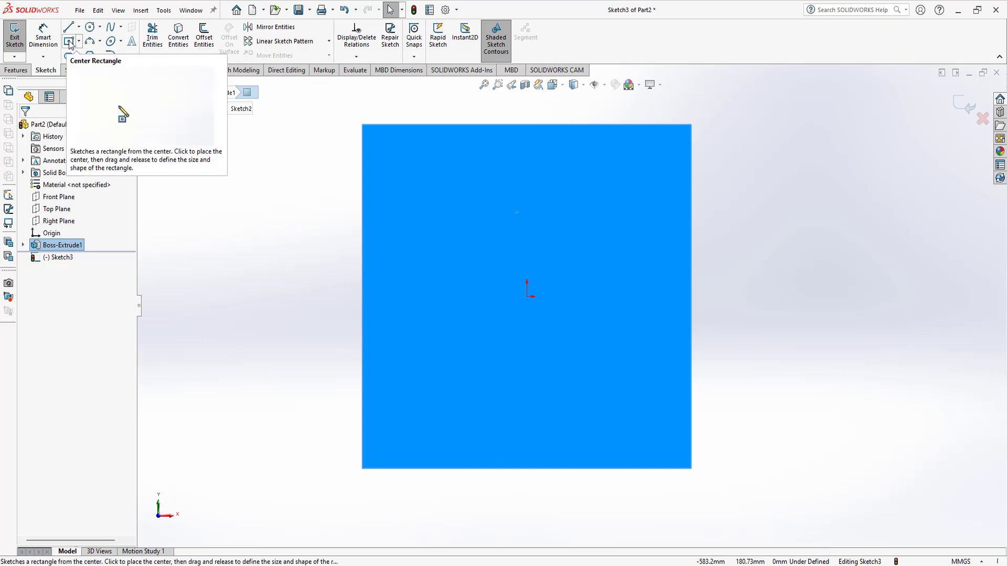
click(70, 45)
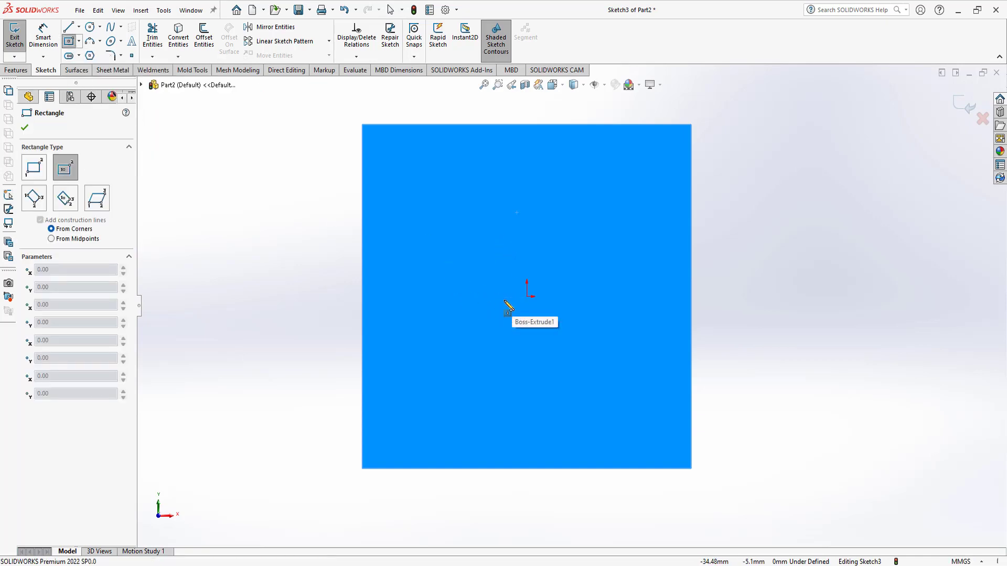
click(489, 249)
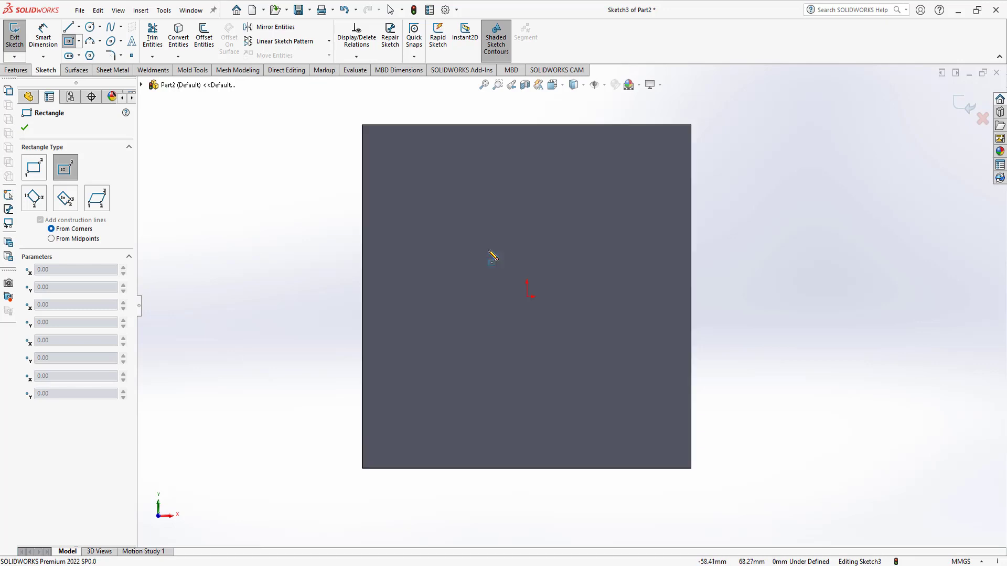
click(518, 296)
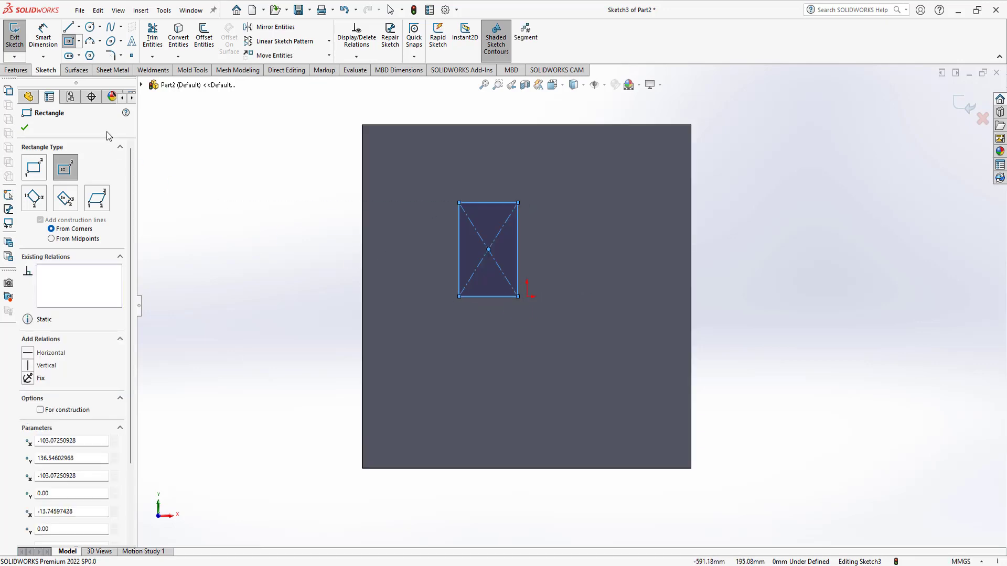
right_click(242, 161)
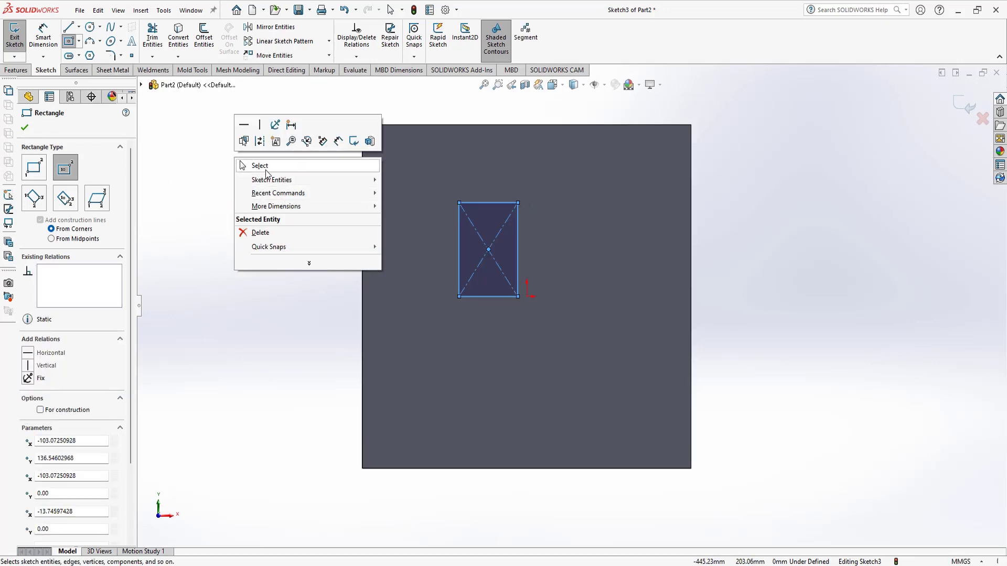
click(269, 169)
Add a diagonal straight slot beside the rectangle.
click(68, 55)
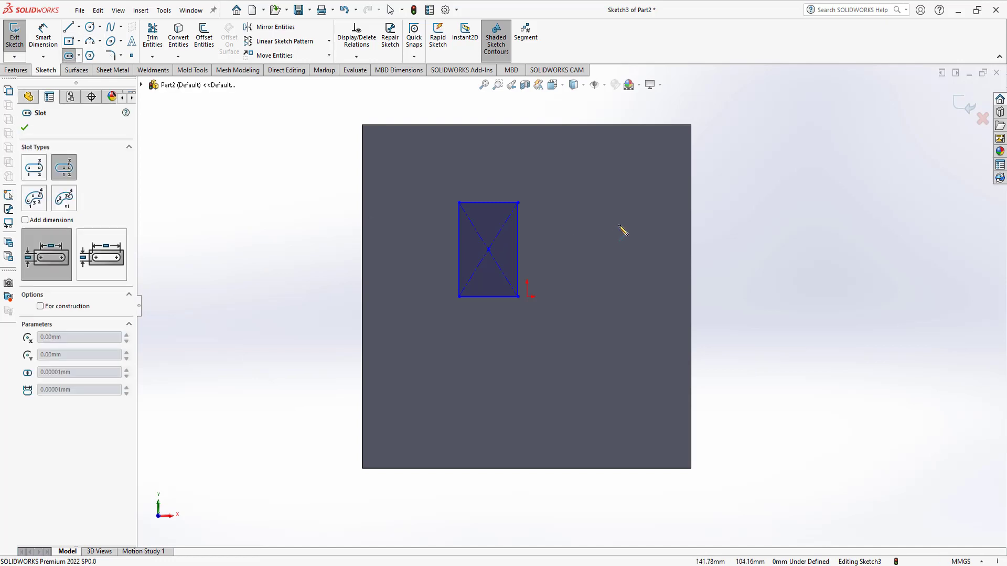
click(577, 212)
click(613, 249)
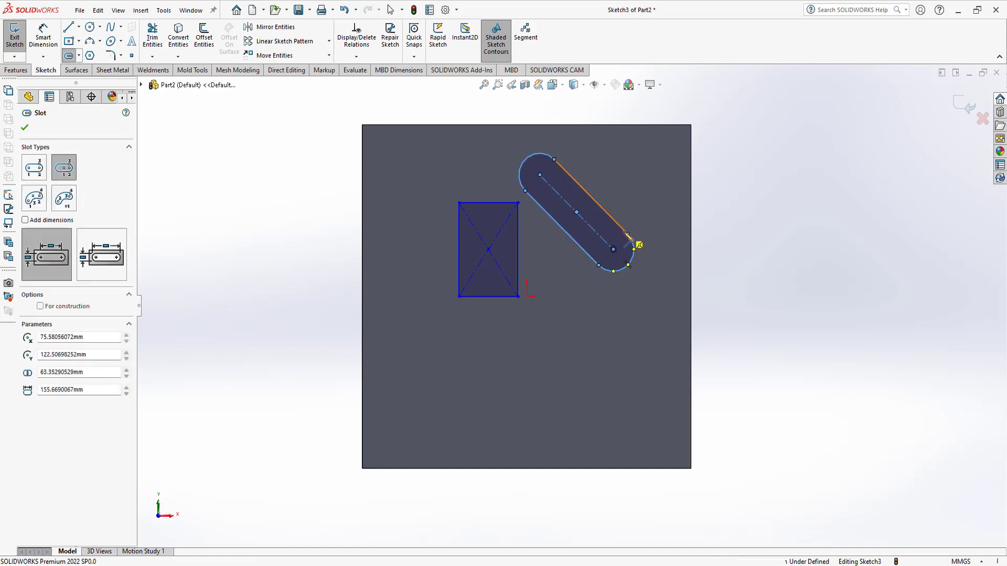
right_click(413, 237)
click(426, 241)
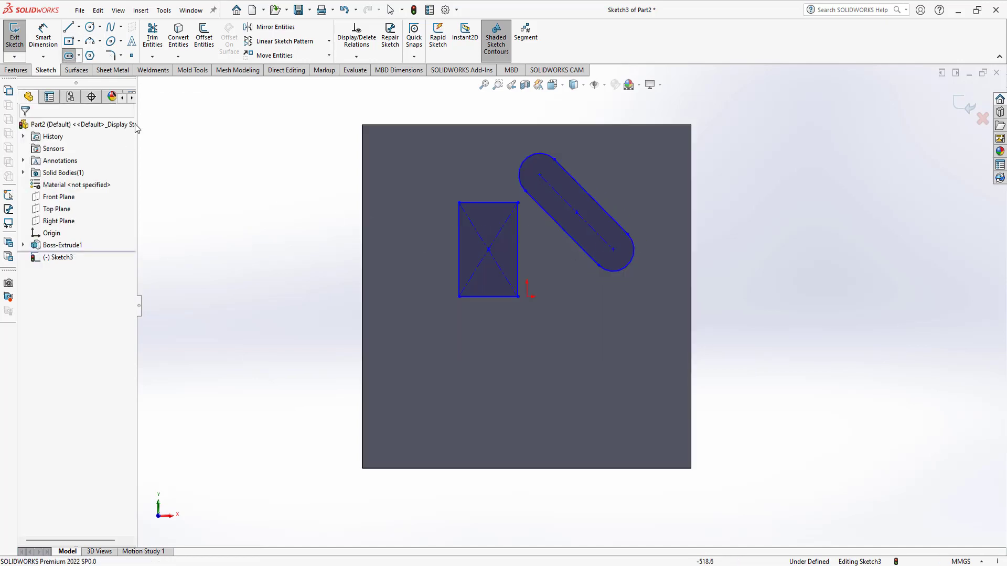
Draw the arch-topped line profile below the rectangle and launch Extruded Cut.
click(68, 29)
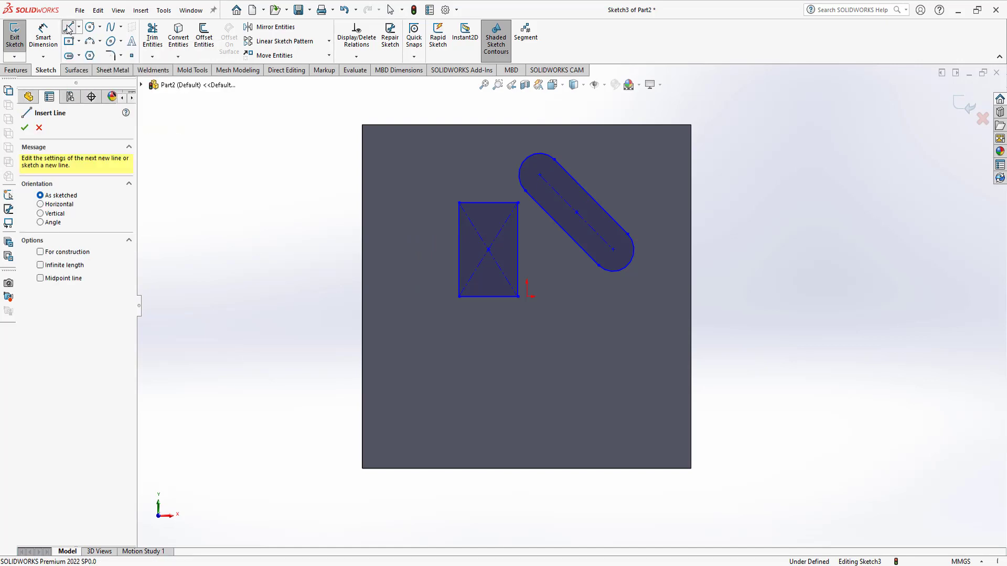
click(518, 365)
click(518, 427)
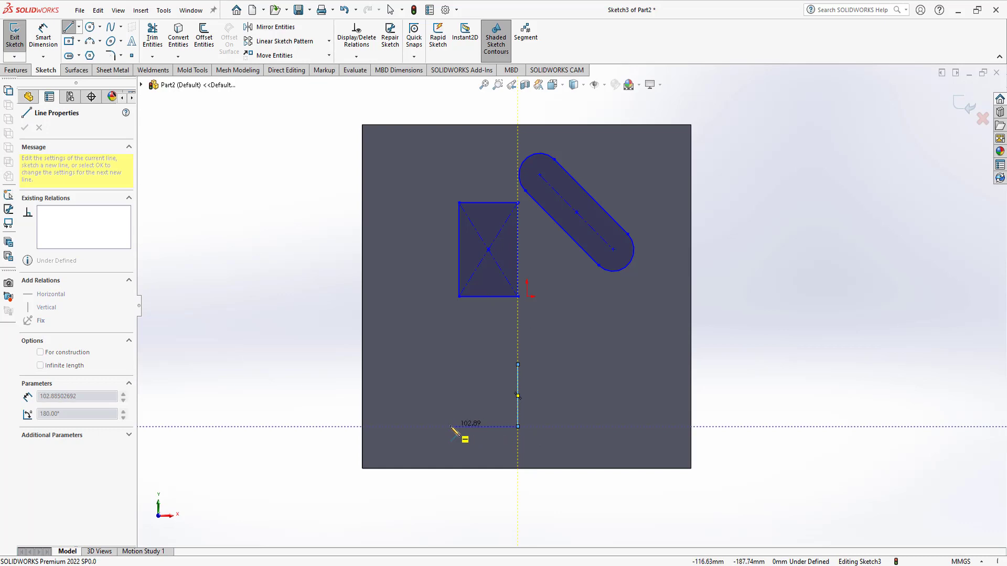
click(450, 426)
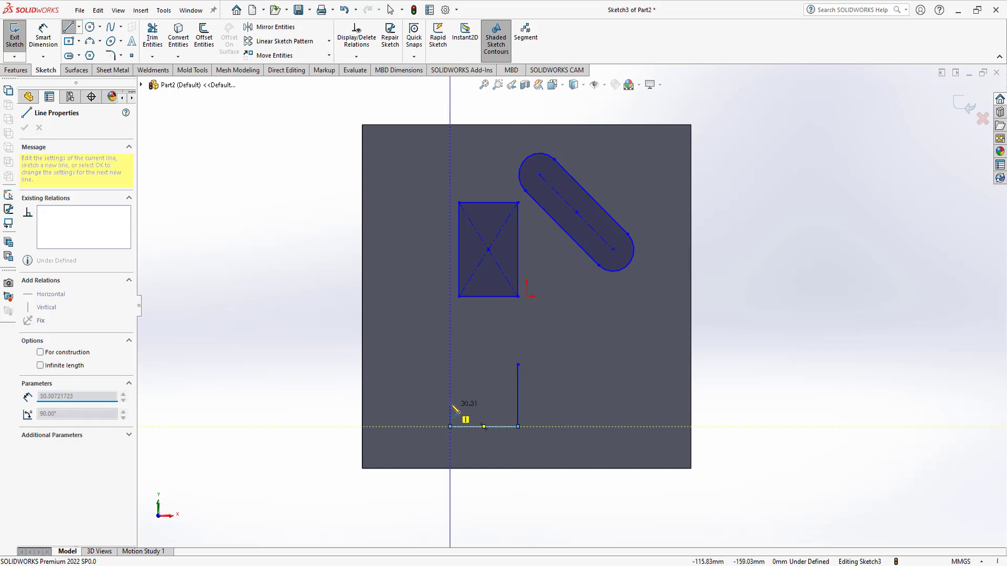
click(449, 364)
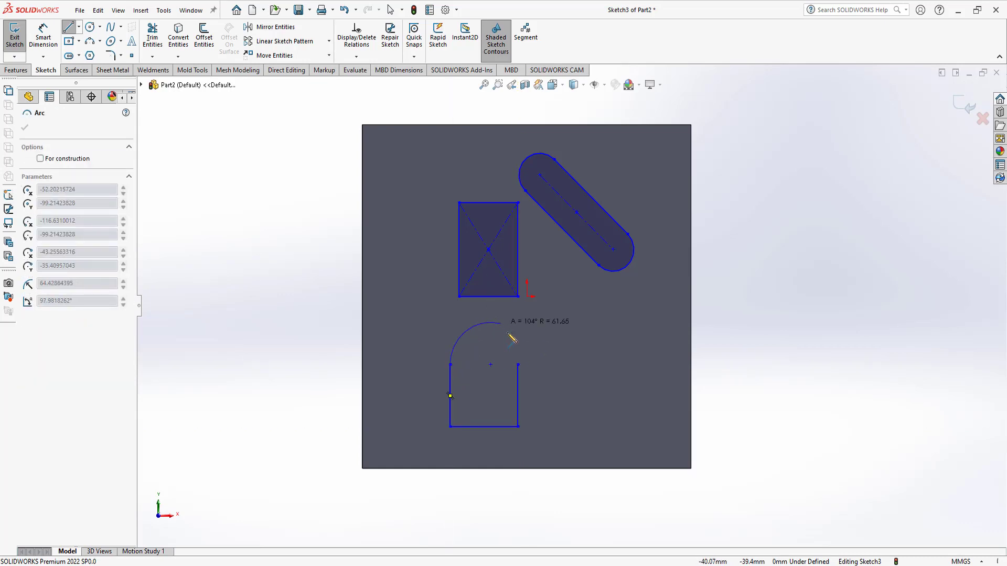
click(518, 364)
key(s)
right_click(581, 331)
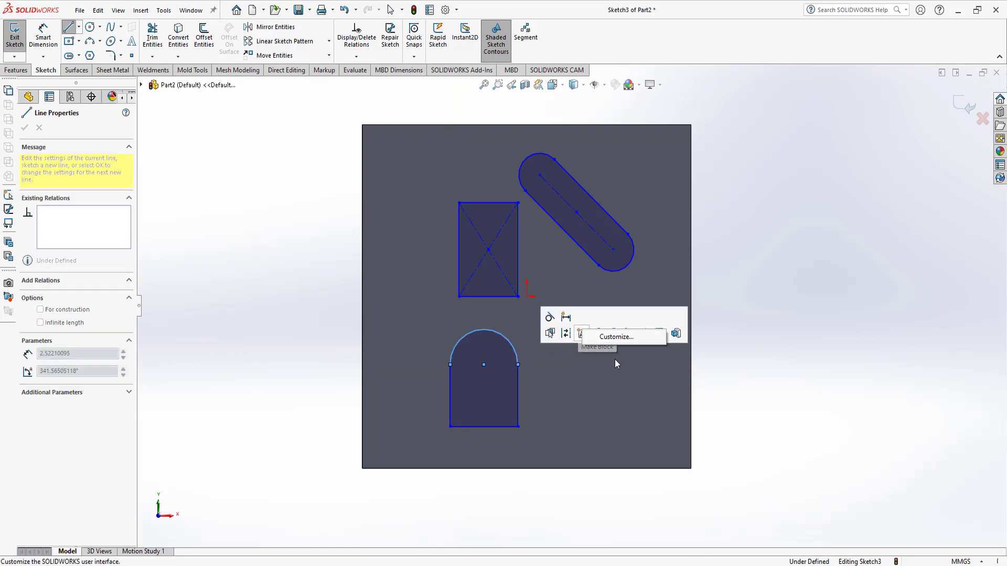
right_click(615, 360)
key(Escape)
key(Escape)
right_drag(793, 320, 792, 268)
click(885, 321)
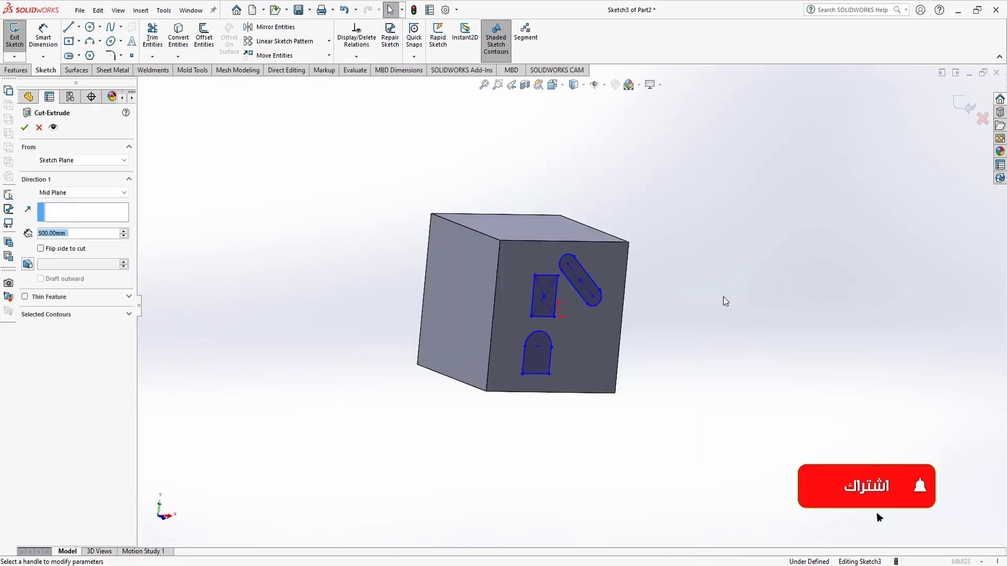
Set the cut to Blind, 200 mm deep, and accept Cut-Extrude1.
click(121, 195)
click(89, 196)
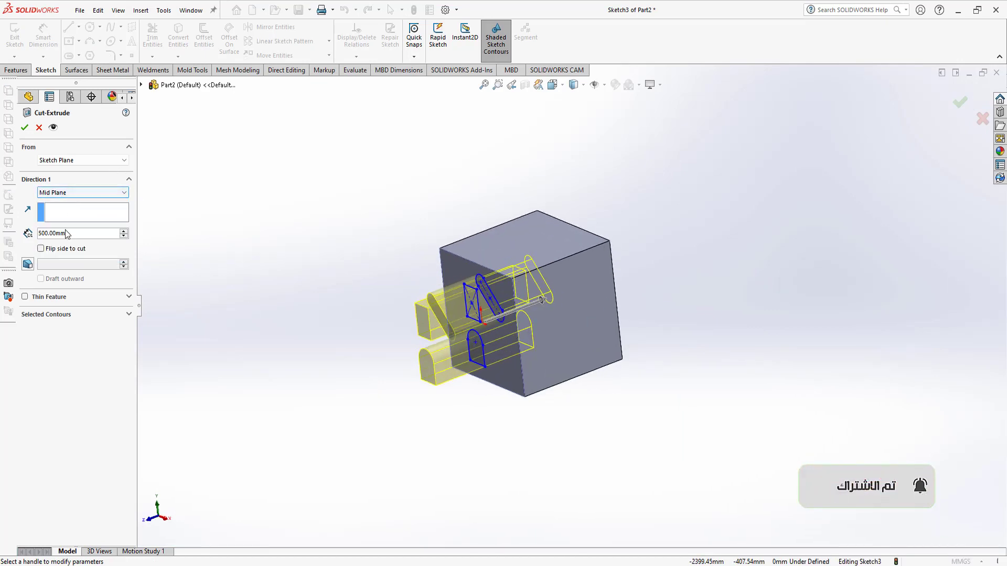
click(89, 196)
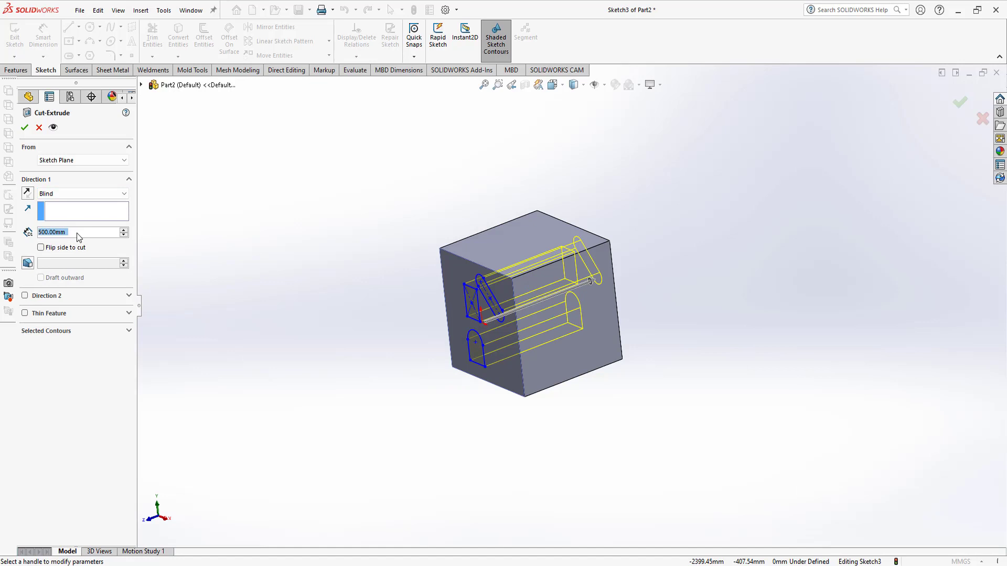
text(200)
key(Return)
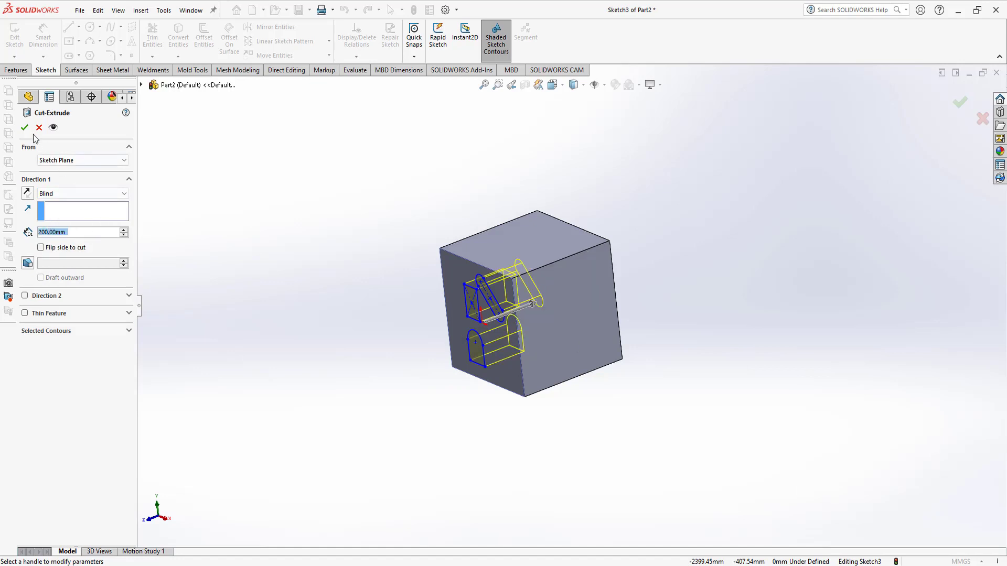
click(24, 127)
mouse_move(299, 276)
middle_down()
mouse_move(575, 318)
mouse_move(523, 234)
mouse_move(337, 300)
mouse_move(330, 290)
mouse_move(366, 286)
middle_up()
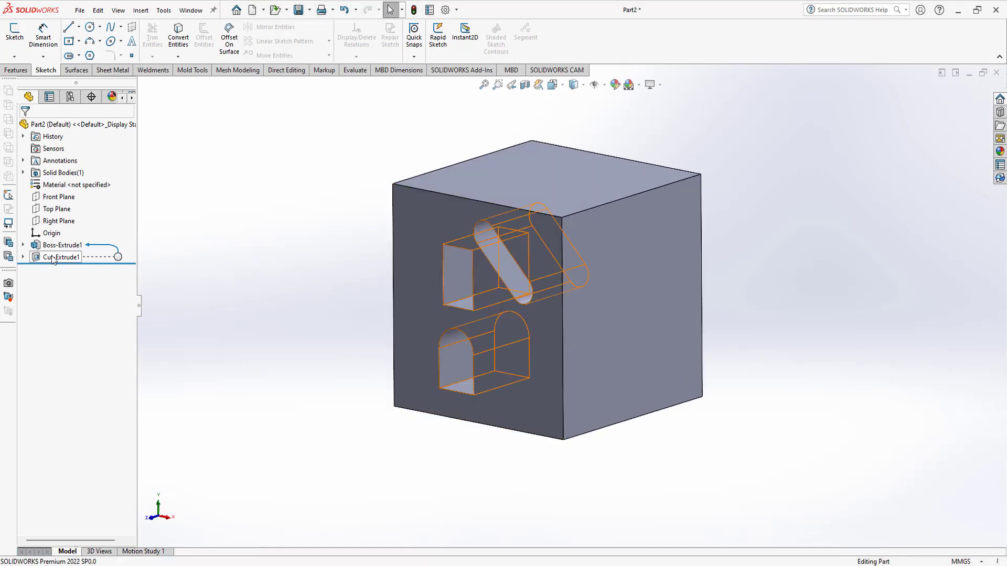
mouse_move(265, 298)
middle_down()
mouse_move(285, 285)
mouse_move(278, 302)
middle_up()
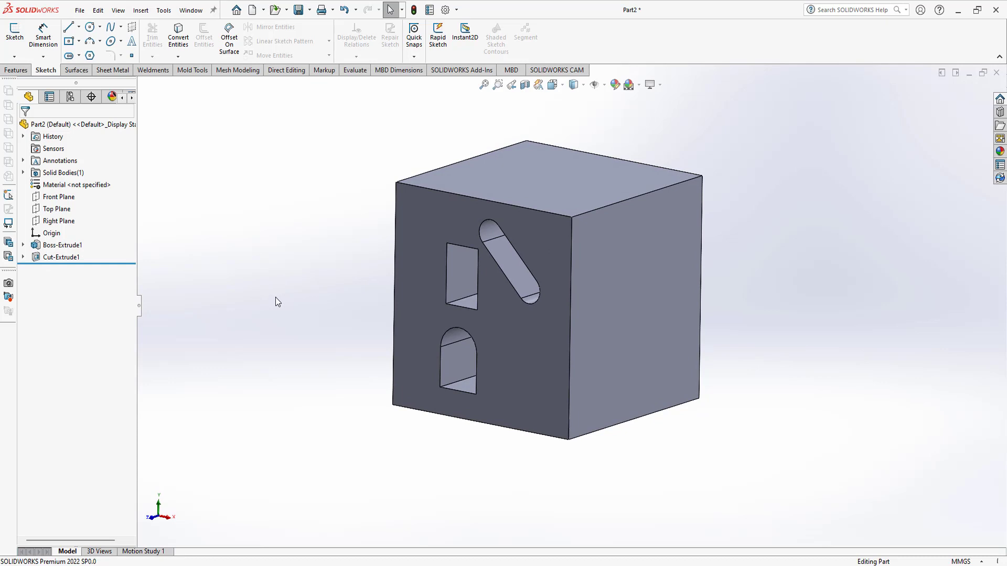
mouse_move(319, 353)
middle_down()
mouse_move(215, 366)
mouse_move(370, 348)
middle_up()
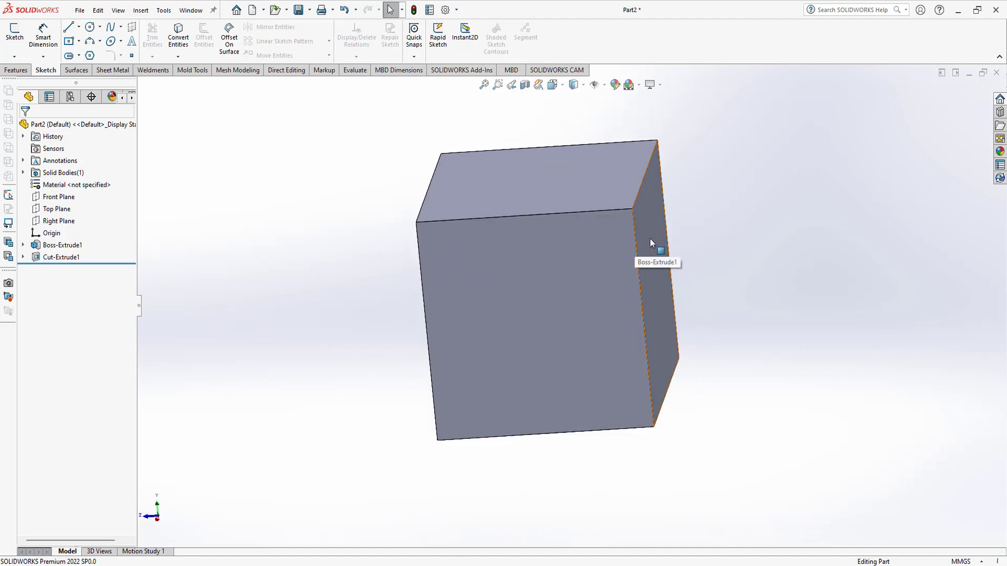
mouse_move(650, 238)
middle_down()
mouse_move(600, 252)
mouse_move(591, 244)
middle_up()
mouse_move(500, 268)
middle_down()
mouse_move(530, 328)
mouse_move(554, 319)
mouse_move(496, 311)
mouse_move(506, 301)
middle_up()
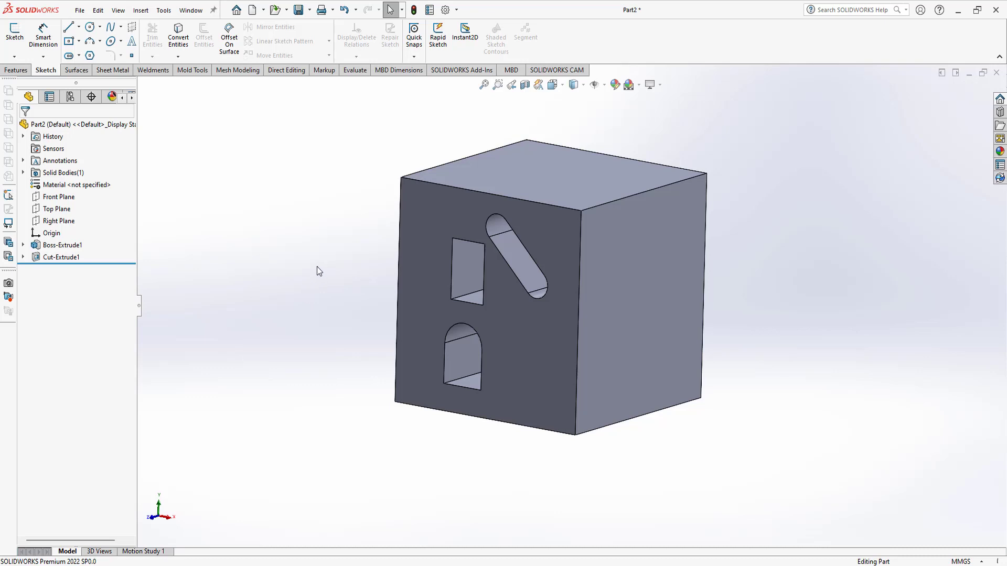
mouse_move(317, 267)
middle_down()
mouse_move(287, 277)
mouse_move(299, 283)
middle_up()
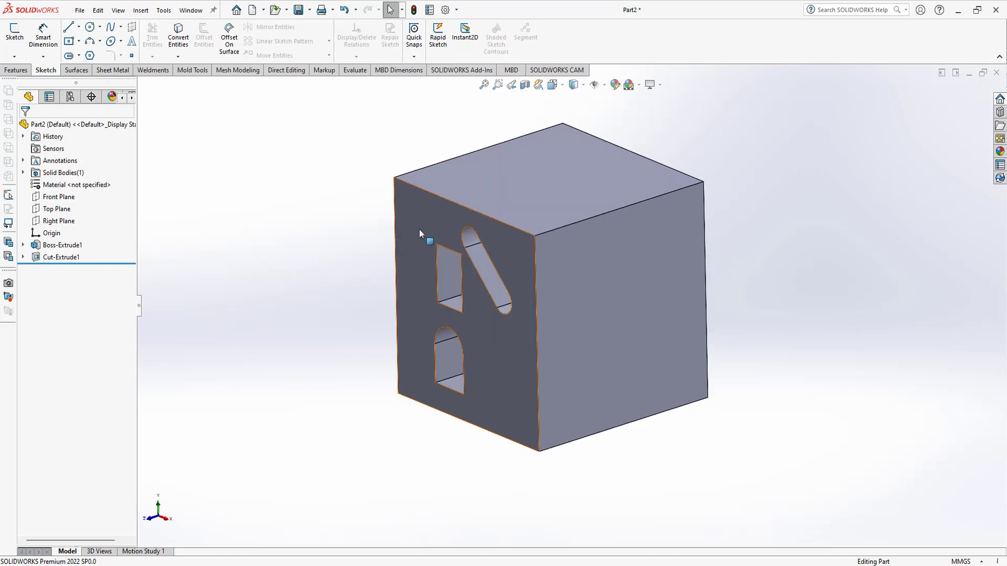
mouse_move(471, 291)
middle_down()
mouse_move(482, 304)
mouse_move(621, 251)
middle_up()
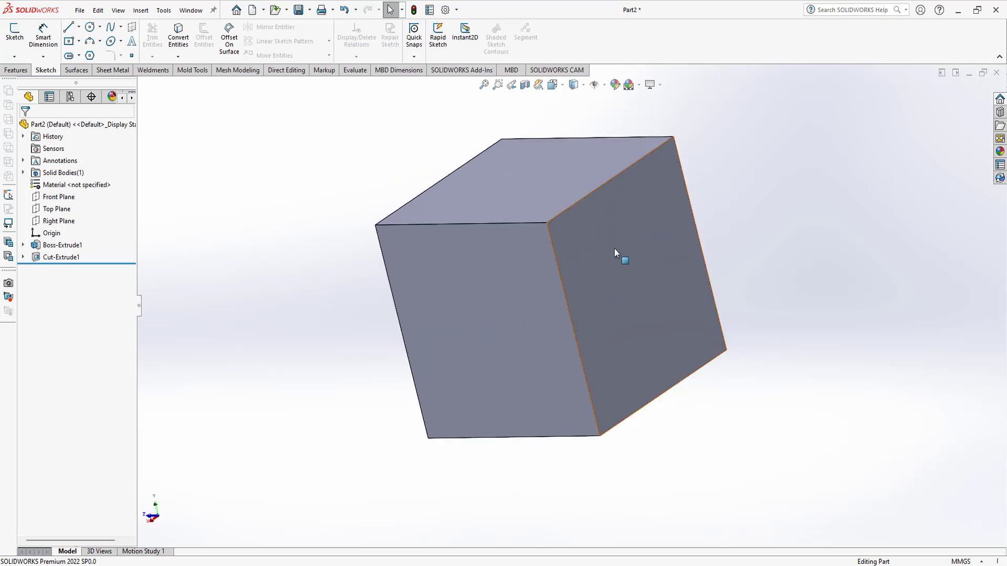
middle_drag(533, 267, 588, 265)
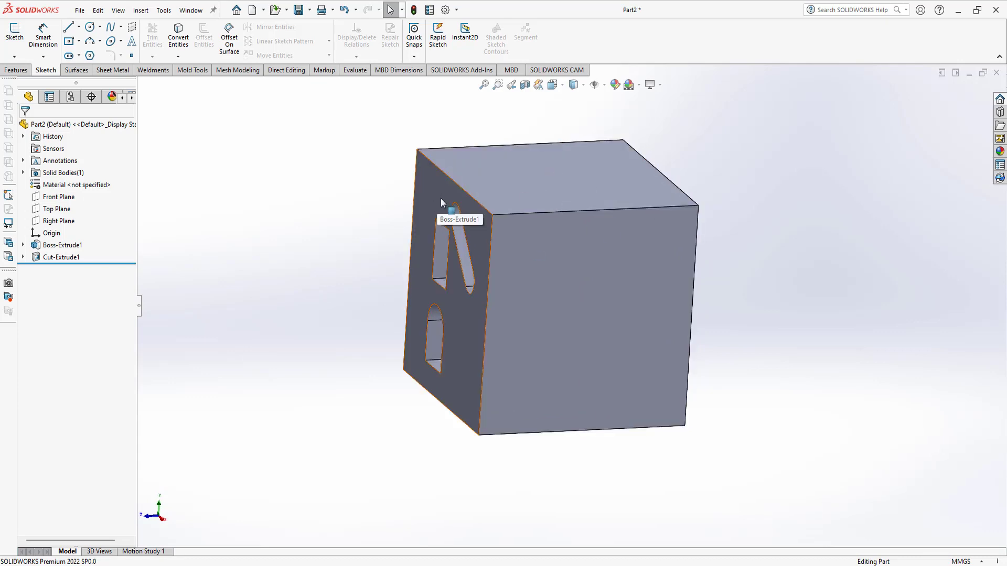
middle_drag(569, 311, 596, 153)
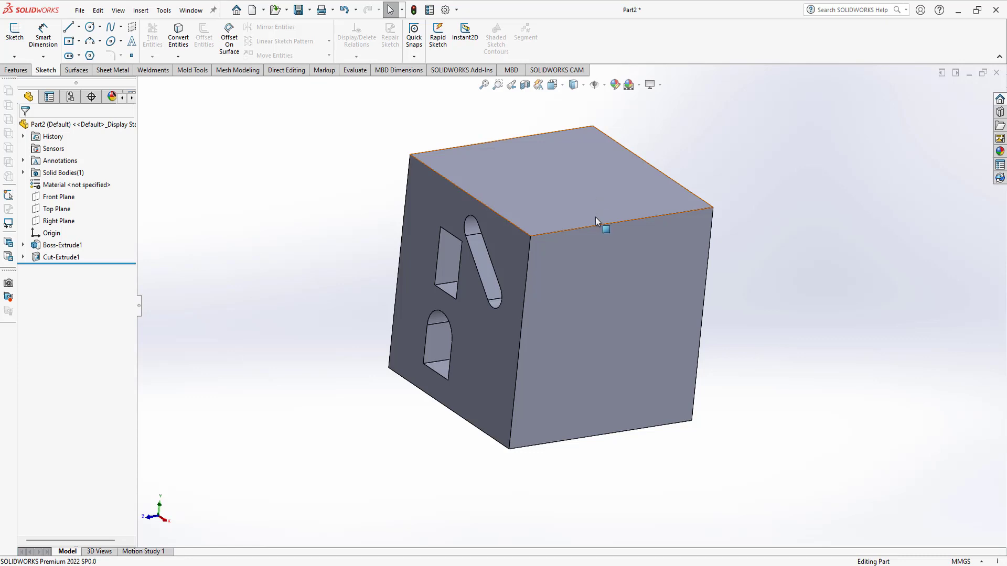
middle_drag(574, 264, 559, 269)
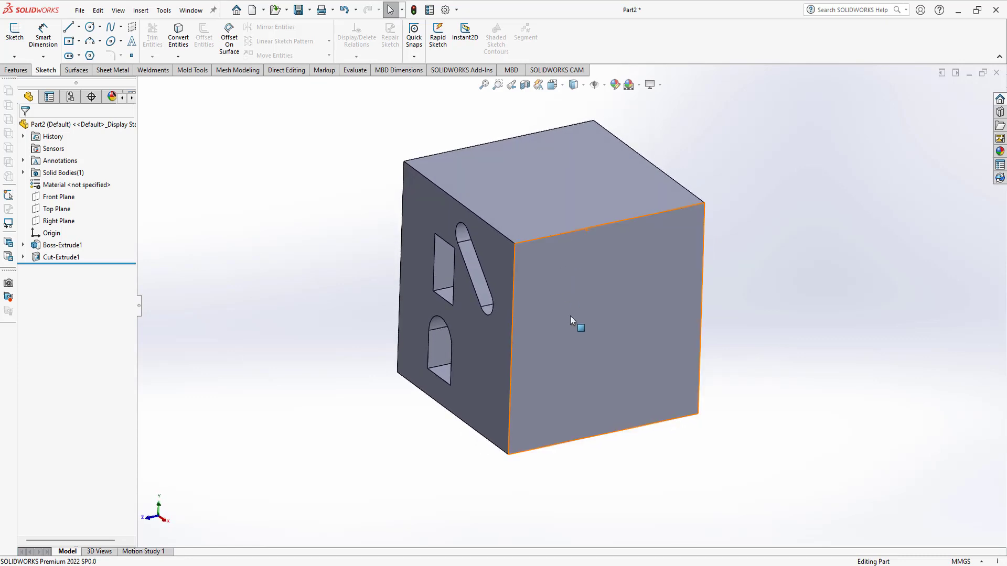
mouse_move(680, 367)
middle_down()
mouse_move(692, 267)
mouse_move(635, 292)
mouse_move(546, 274)
mouse_move(563, 286)
middle_up()
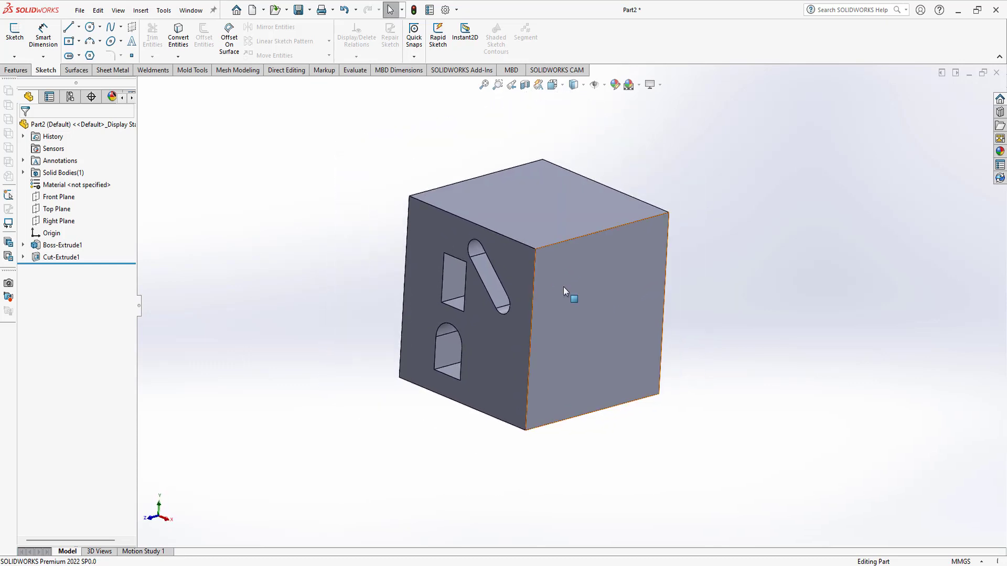
middle_drag(346, 310, 310, 262)
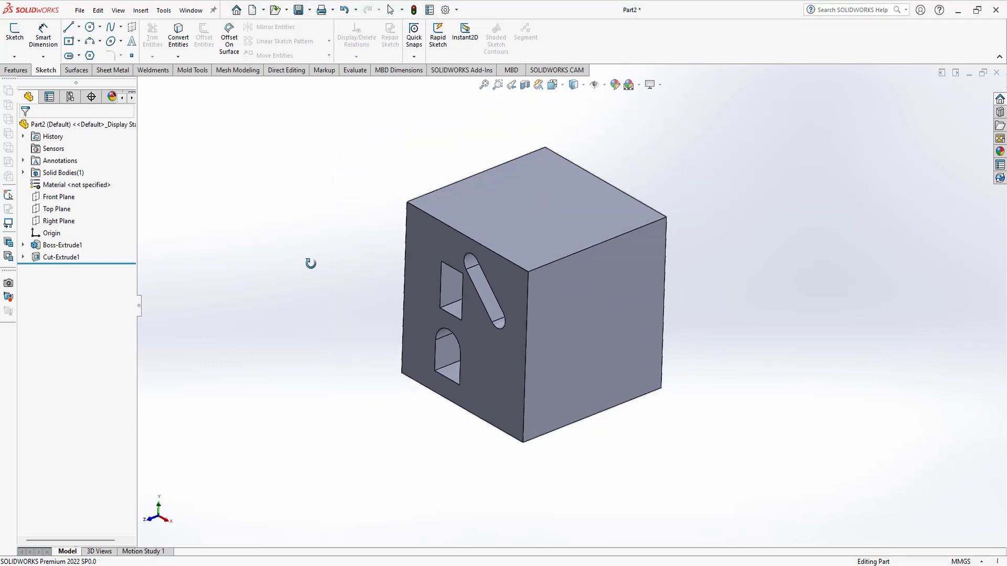
Edit Cut-Extrude1's sketch and build Sketch4 from the rectangle's top line and arch lines.
right_click(52, 257)
click(80, 227)
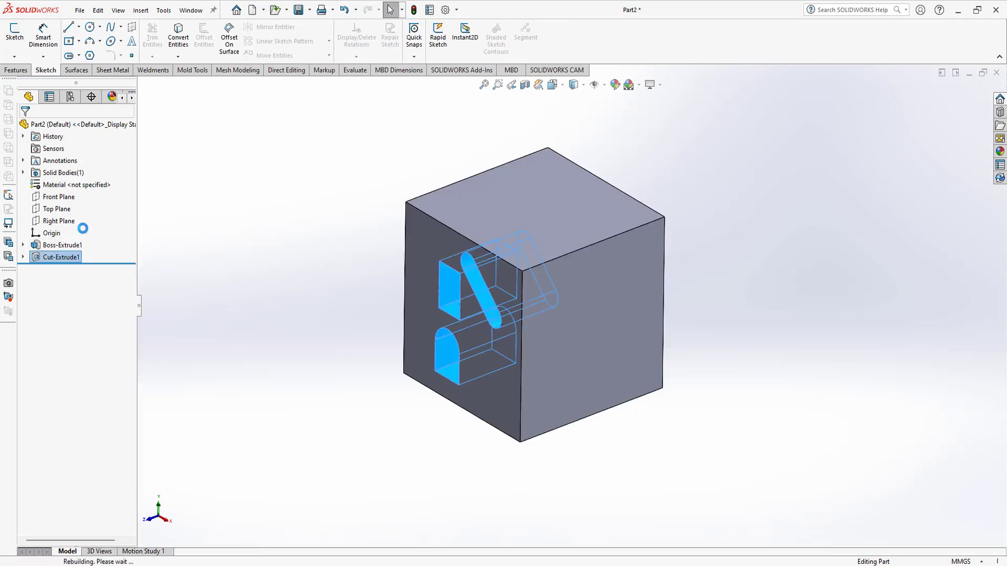
scroll(571, 332, down, 2)
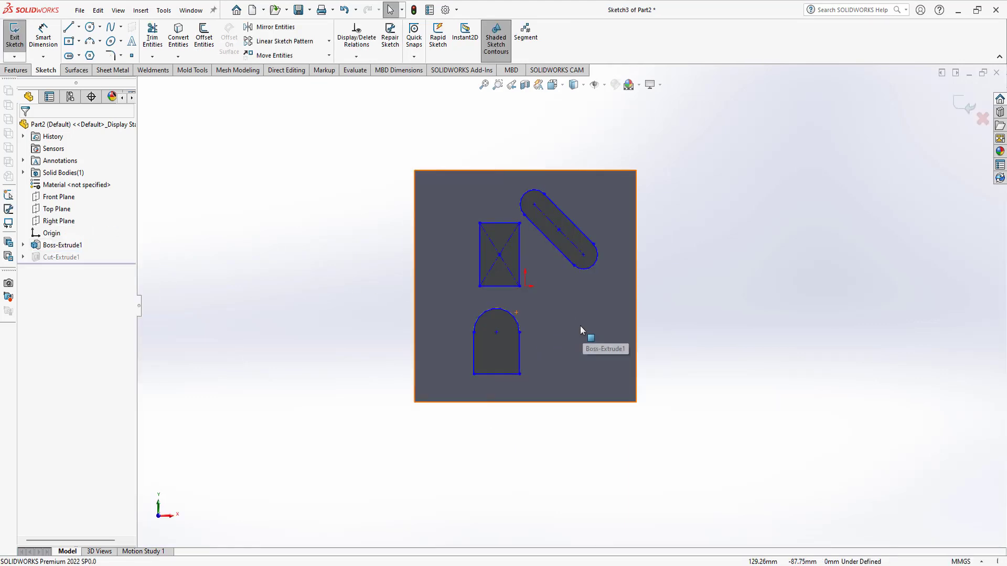
click(501, 224)
ctrl+click(506, 374)
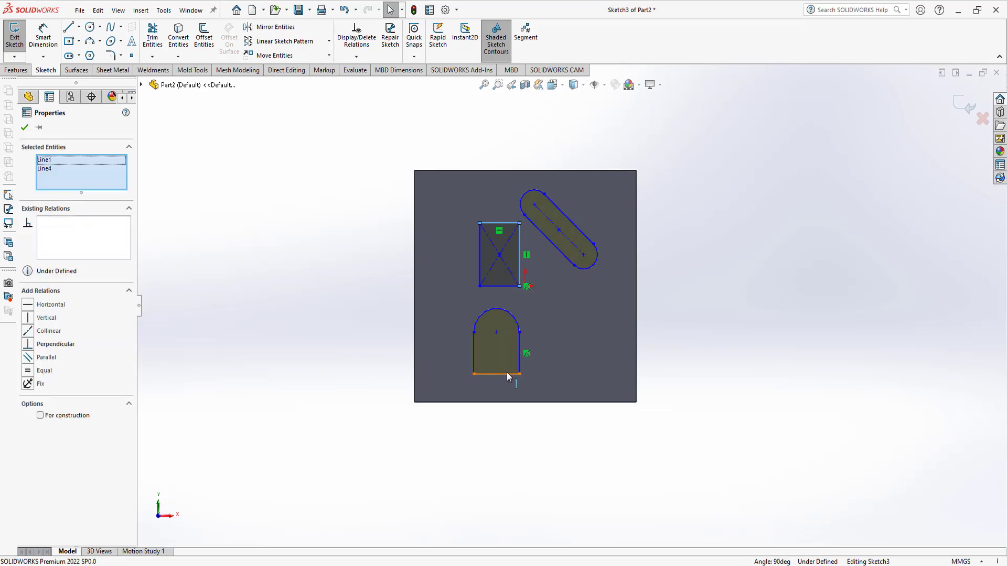
ctrl+click(520, 358)
ctrl+click(474, 345)
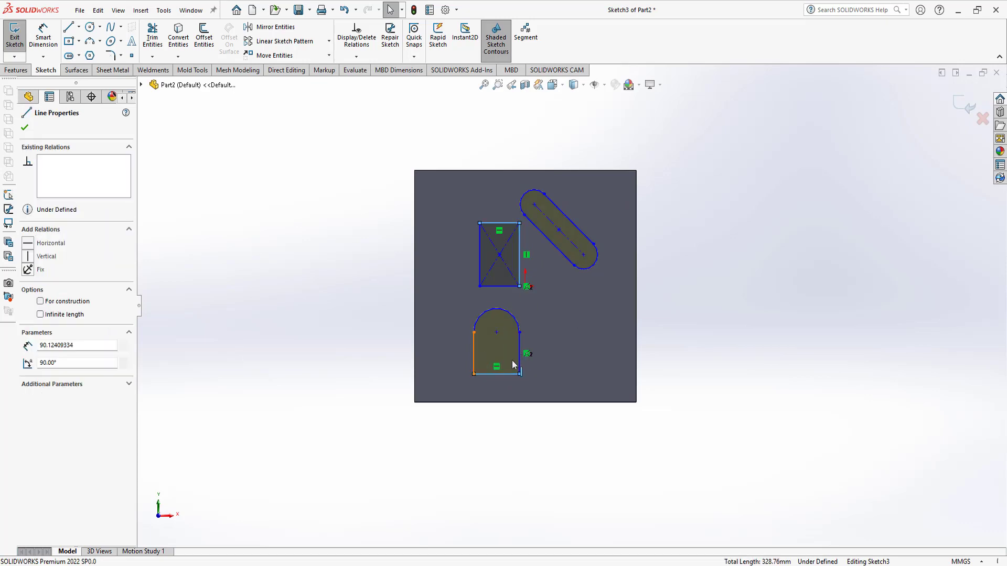
ctrl+click(518, 350)
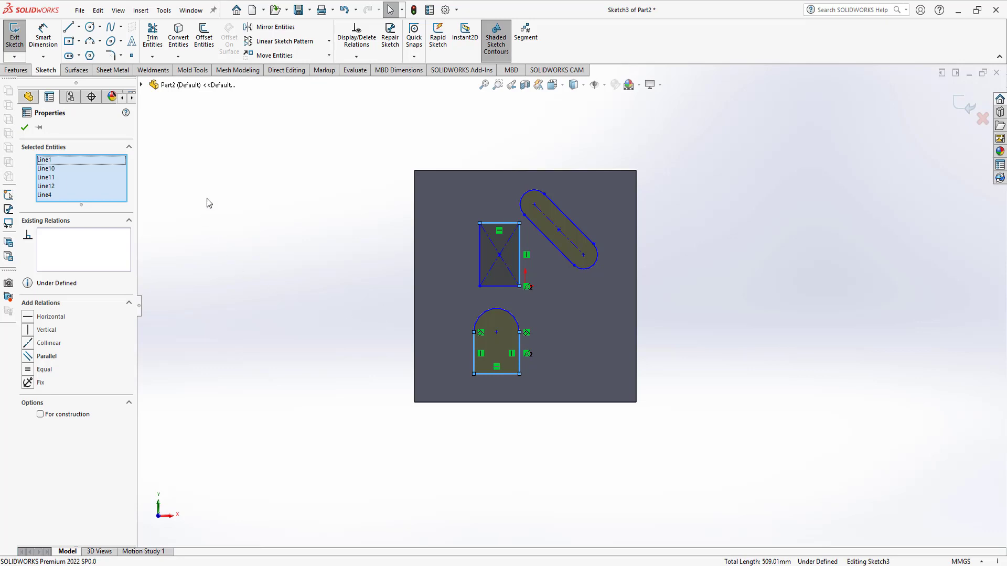
click(163, 11)
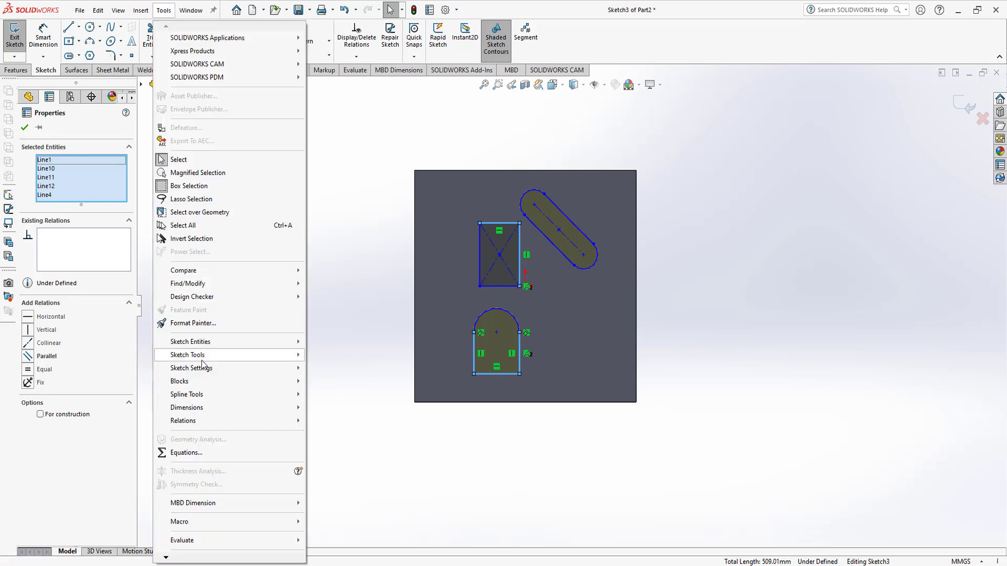
mouse_move(187, 355)
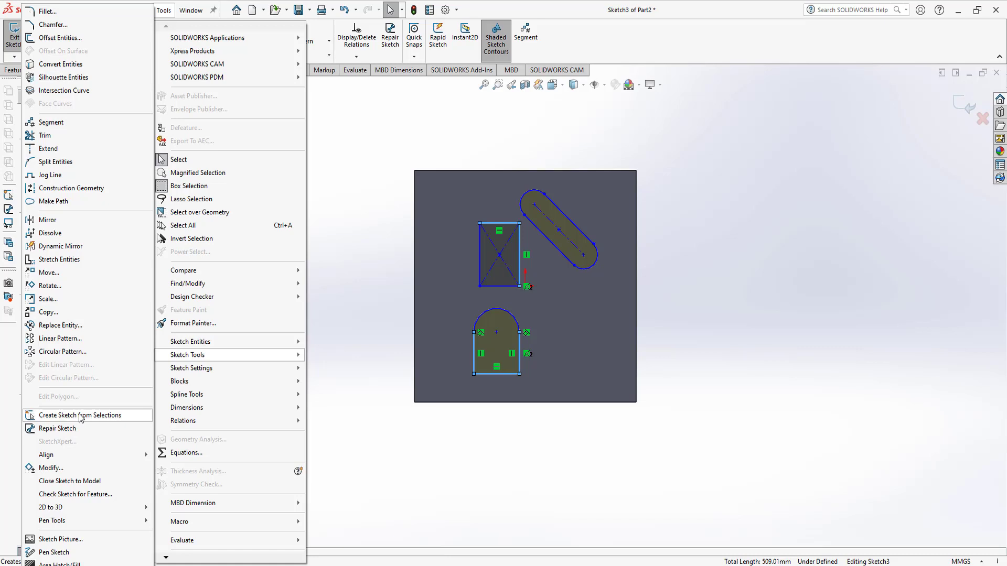
click(80, 416)
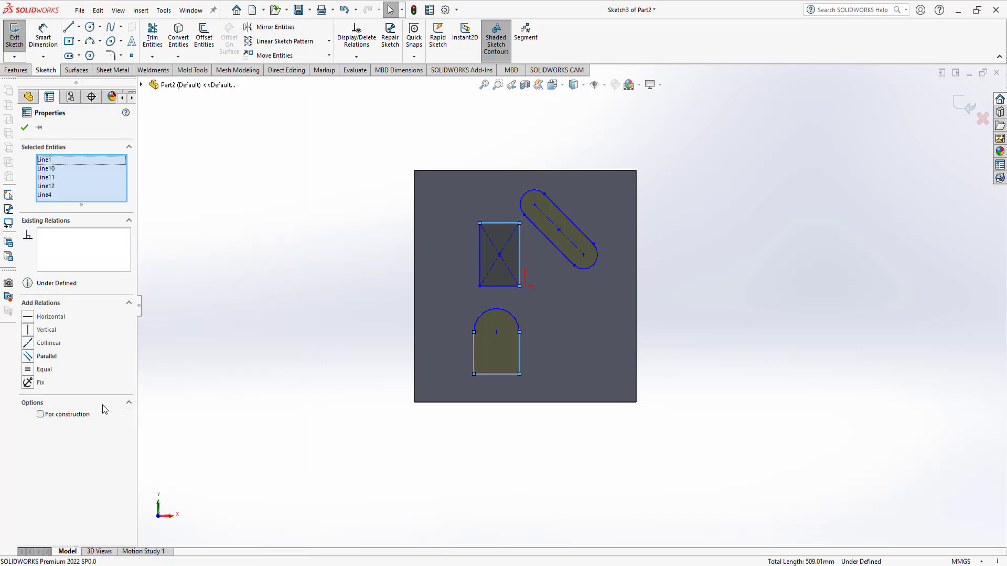
click(24, 127)
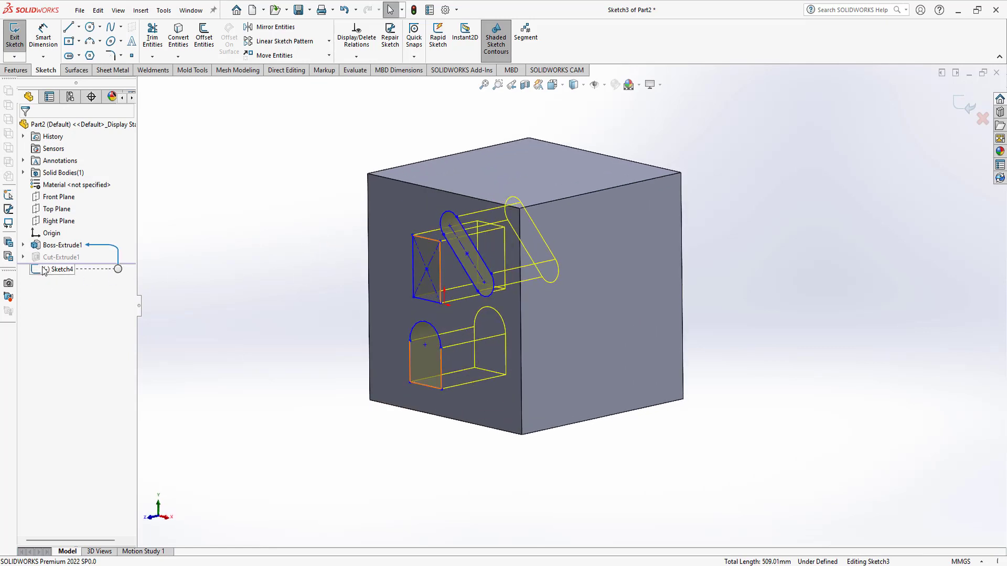
Exit the cut's sketch so the cube rebuilds with its holes.
click(962, 108)
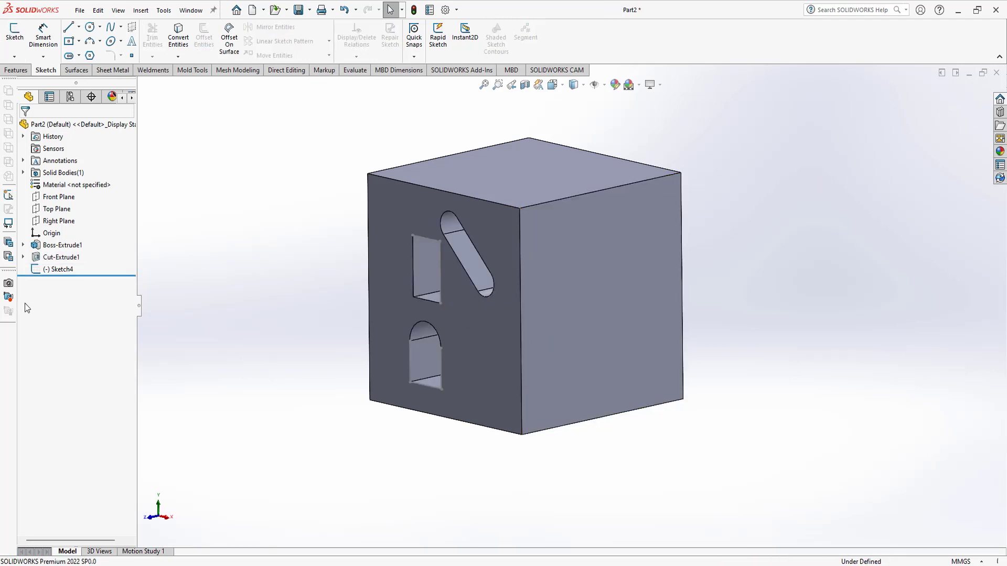
click(51, 273)
mouse_move(173, 298)
middle_down()
mouse_move(207, 292)
mouse_move(302, 387)
middle_up()
scroll(301, 387, down, 1)
click(311, 219)
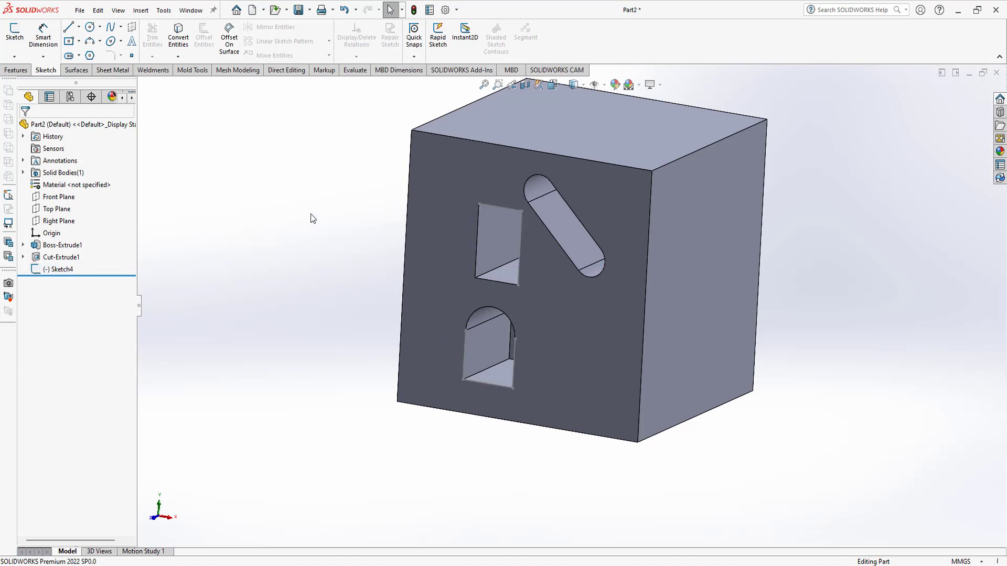
middle_drag(388, 274, 367, 262)
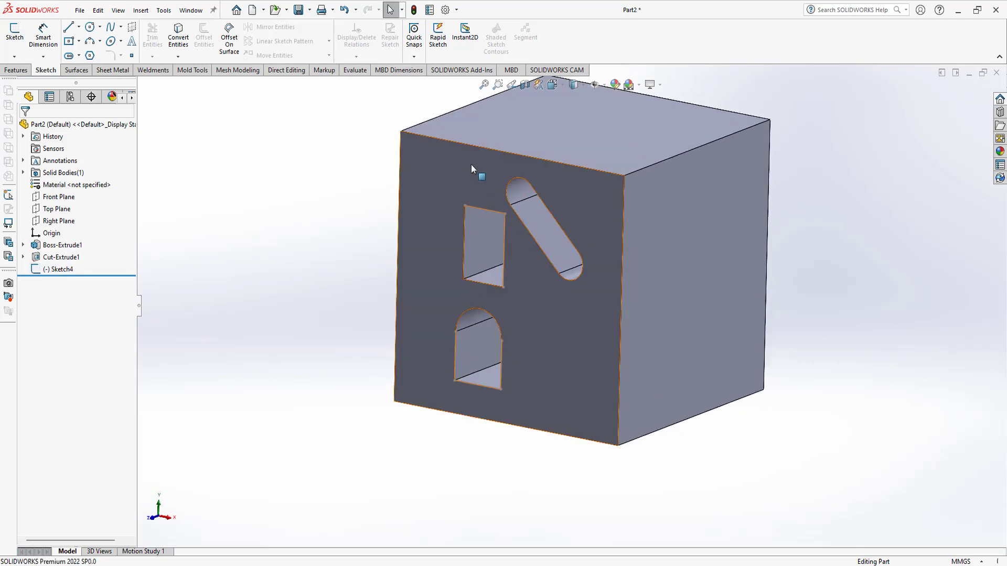
Open Sketch4 for editing, then exit discarding the changes.
right_click(57, 269)
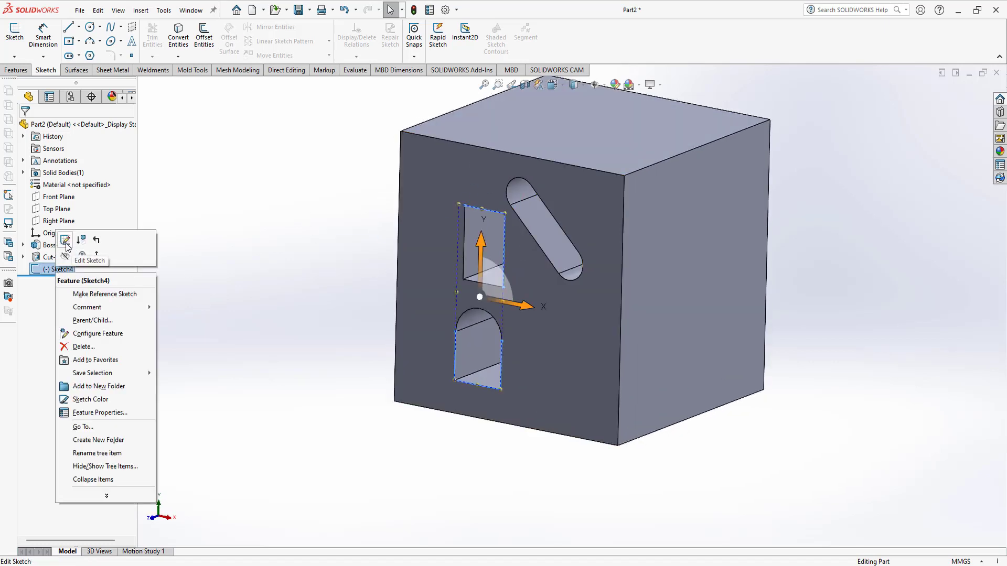
click(65, 239)
scroll(603, 271, up, 1)
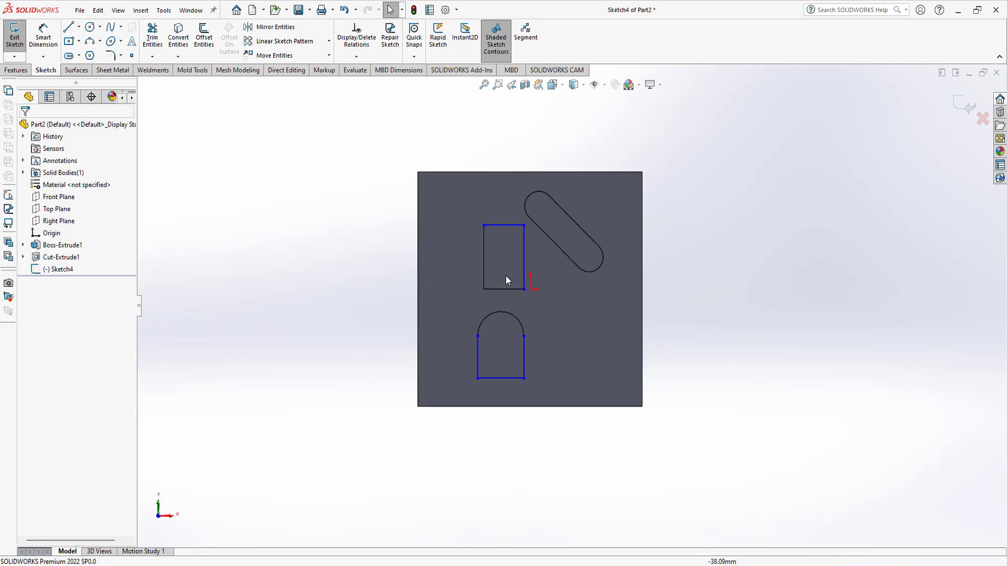
middle_drag(458, 208, 415, 221)
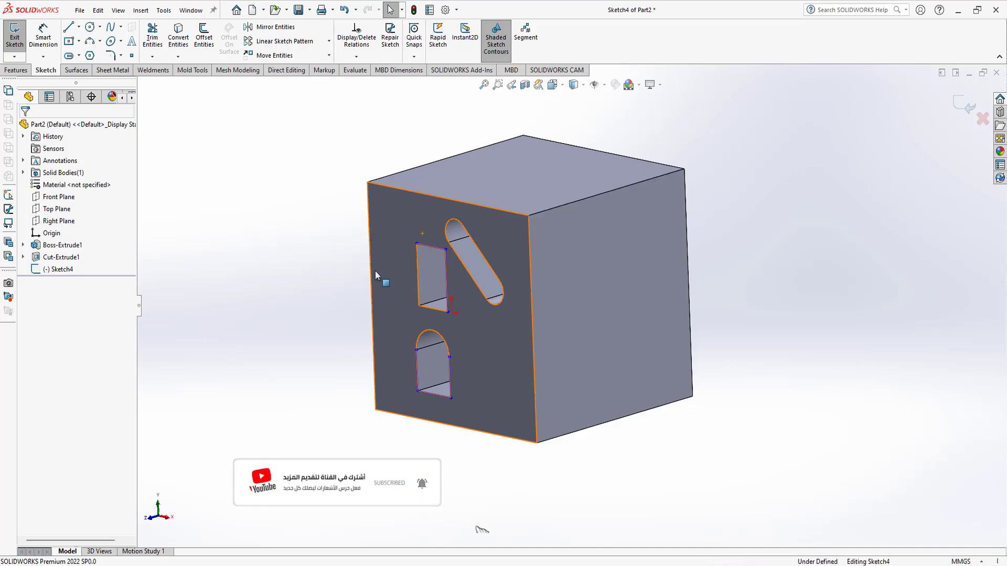
key(ctrl+7)
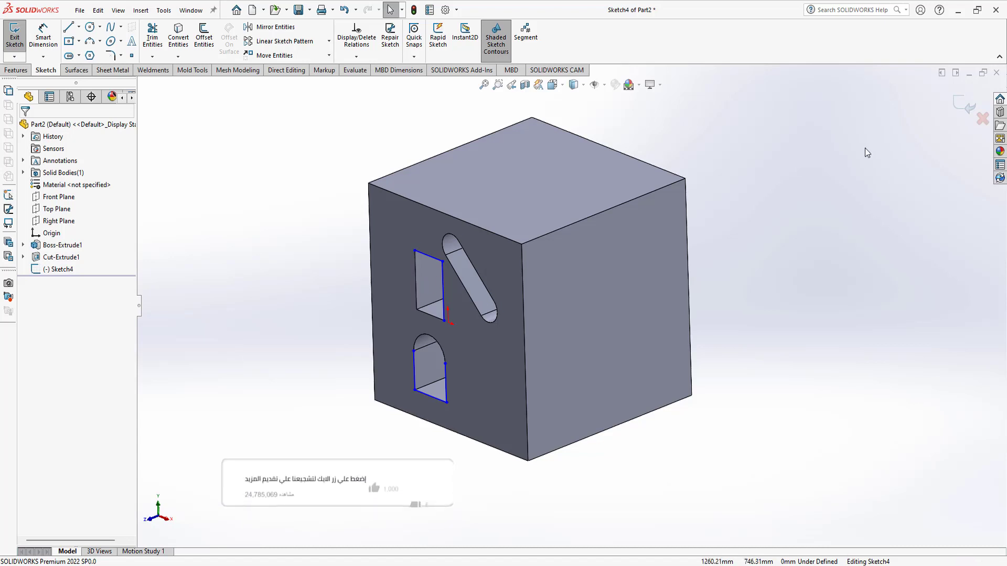
click(983, 120)
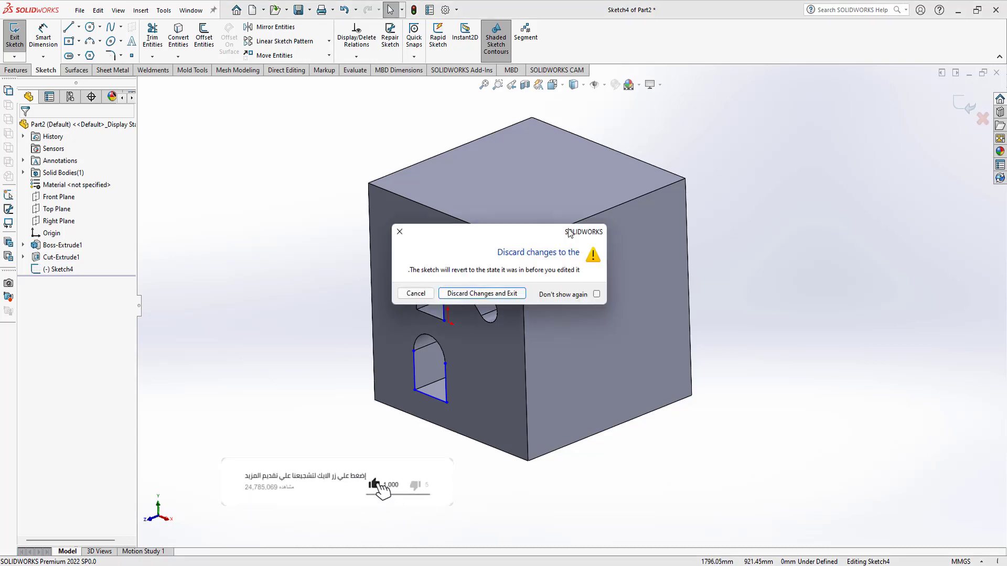
click(472, 293)
Delete Sketch4.
right_click(52, 269)
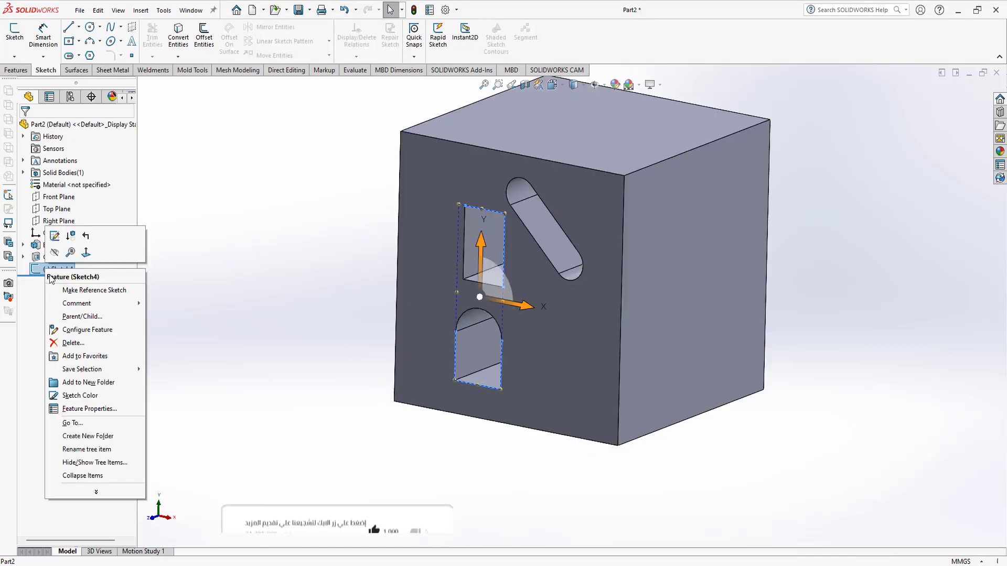
click(65, 343)
click(377, 153)
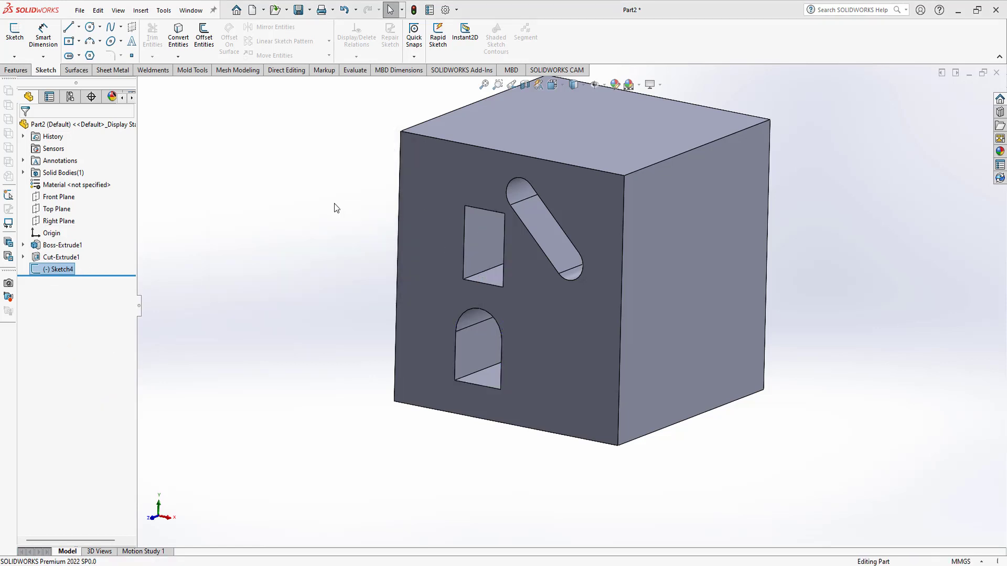
Edit Cut-Extrude1's sketch and select the rectangle's top and right edges plus the arch's bottom line.
right_click(61, 257)
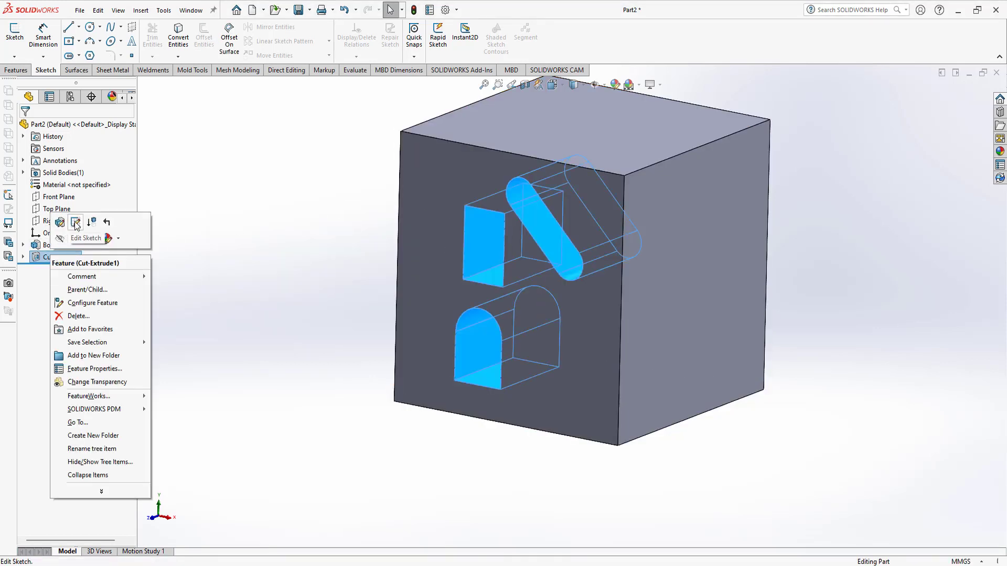
click(74, 224)
scroll(684, 277, down, 2)
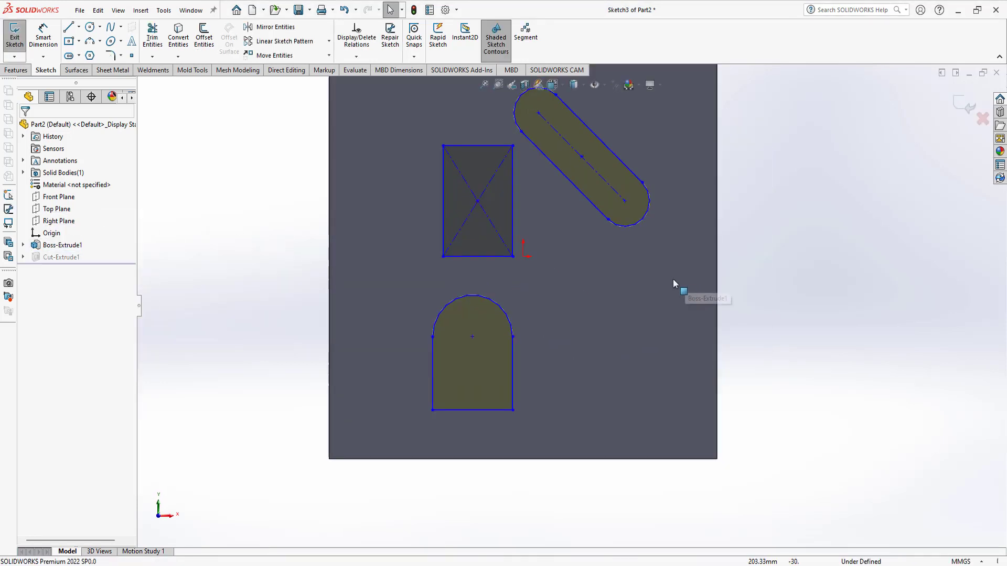
click(489, 146)
ctrl+click(512, 176)
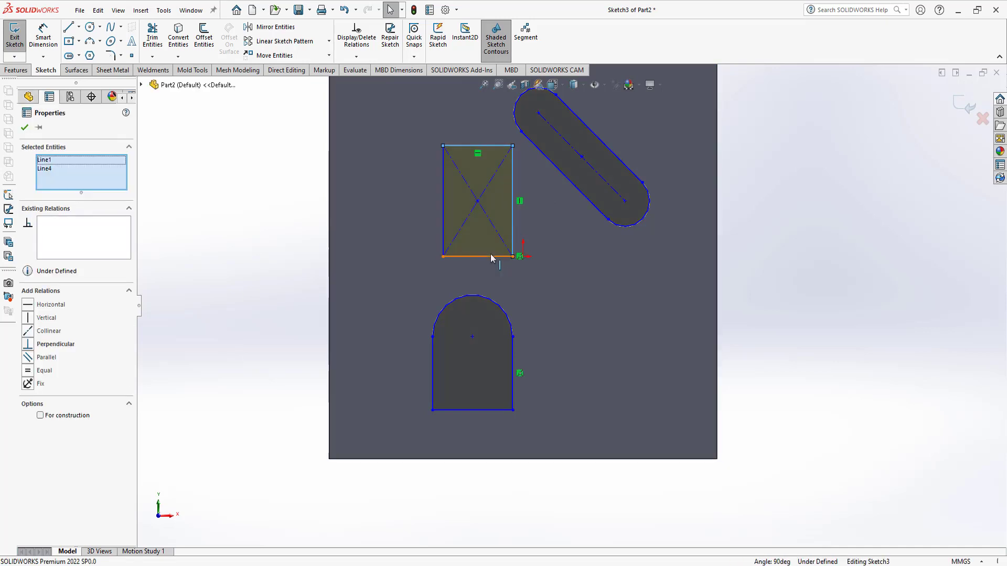
ctrl+click(474, 409)
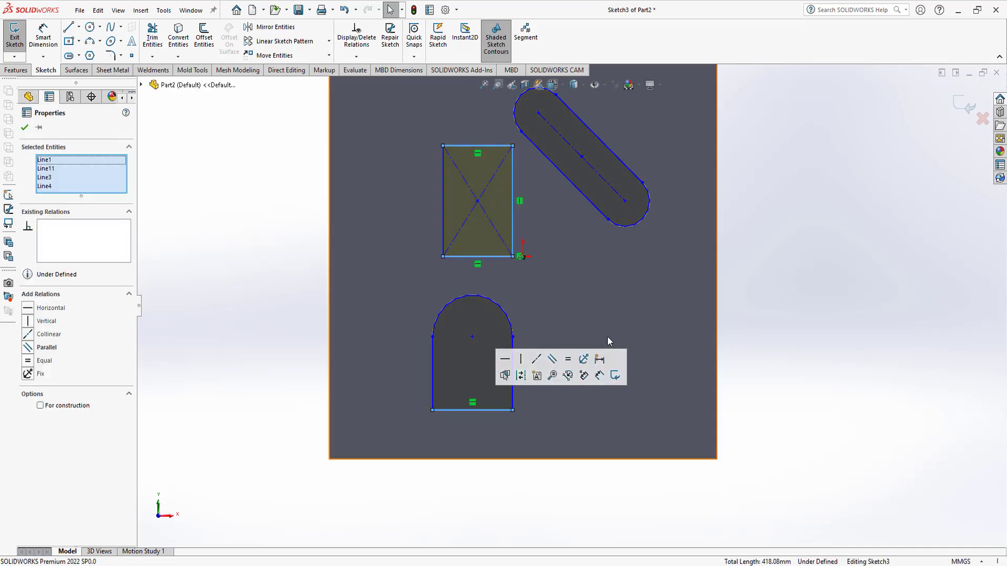
scroll(577, 302, up, 2)
mouse_move(577, 302)
middle_down()
mouse_move(467, 322)
mouse_move(504, 309)
middle_up()
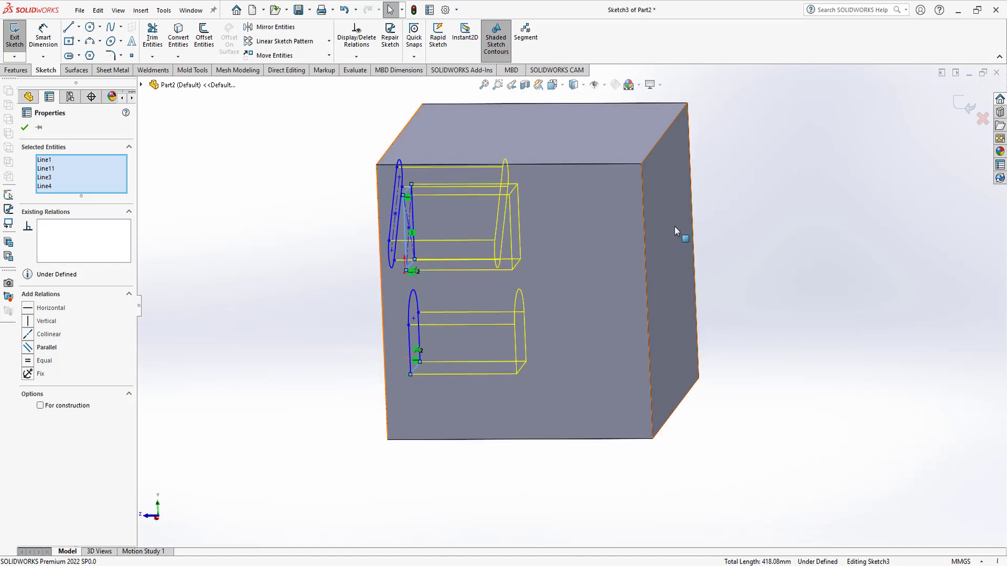
Add the cube's right face to the line selection and view it Normal To.
click(142, 86)
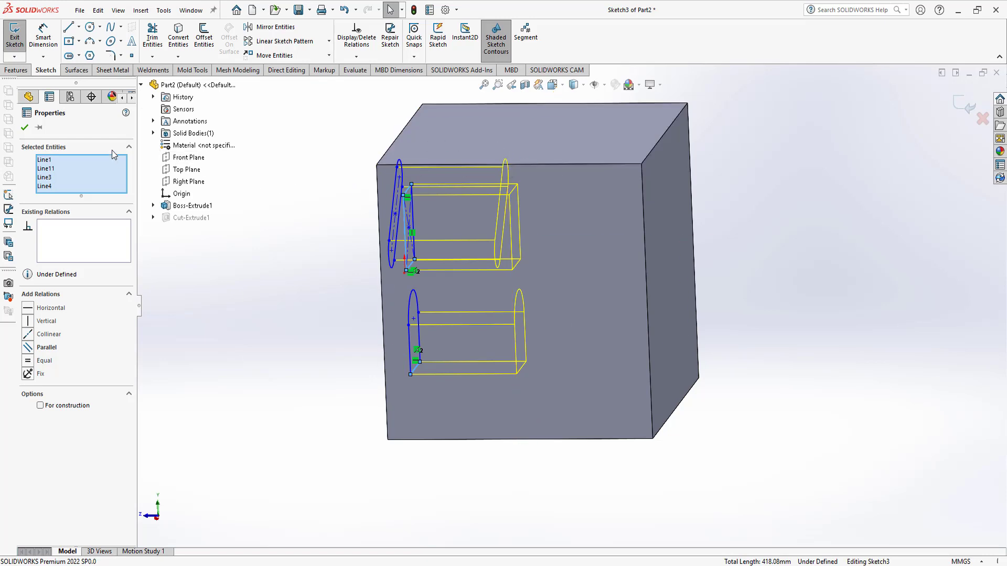
middle_drag(514, 314, 652, 235)
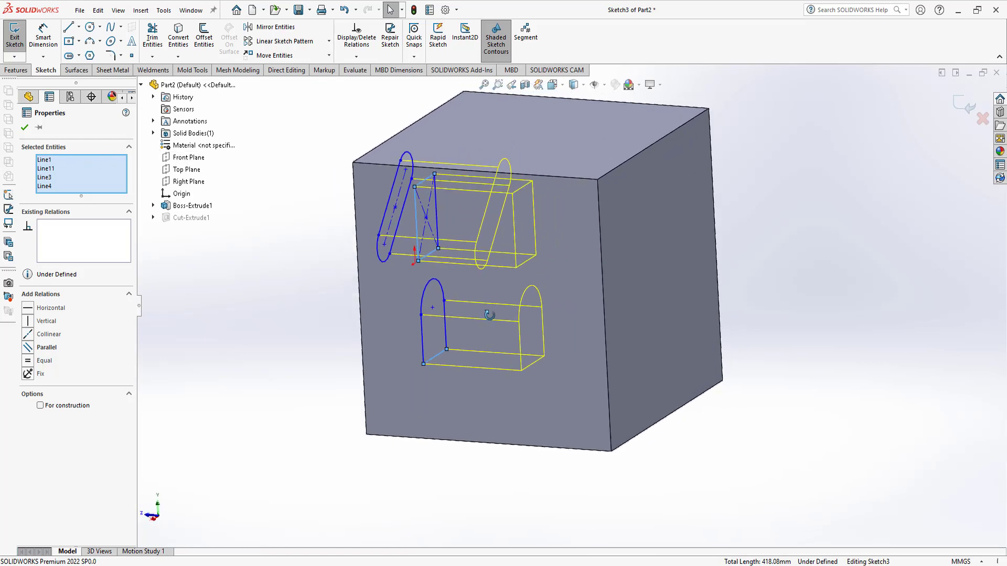
ctrl+click(652, 236)
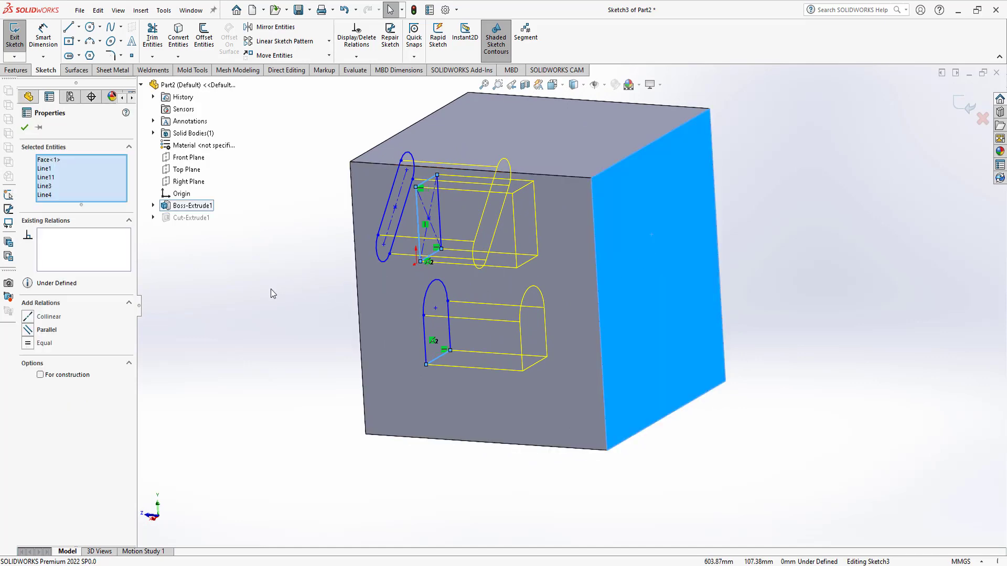
key(ctrl+8)
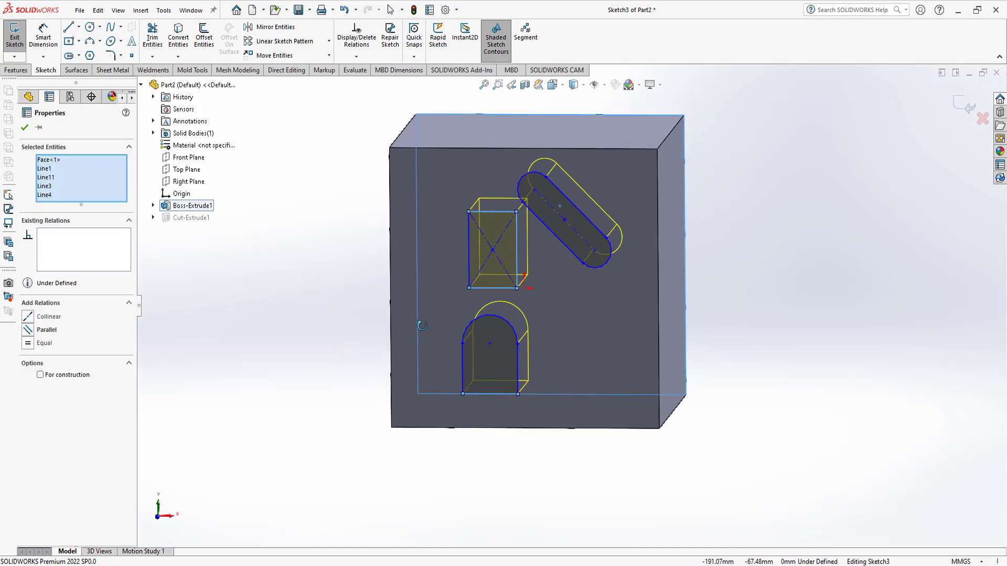
middle_drag(582, 318, 479, 375)
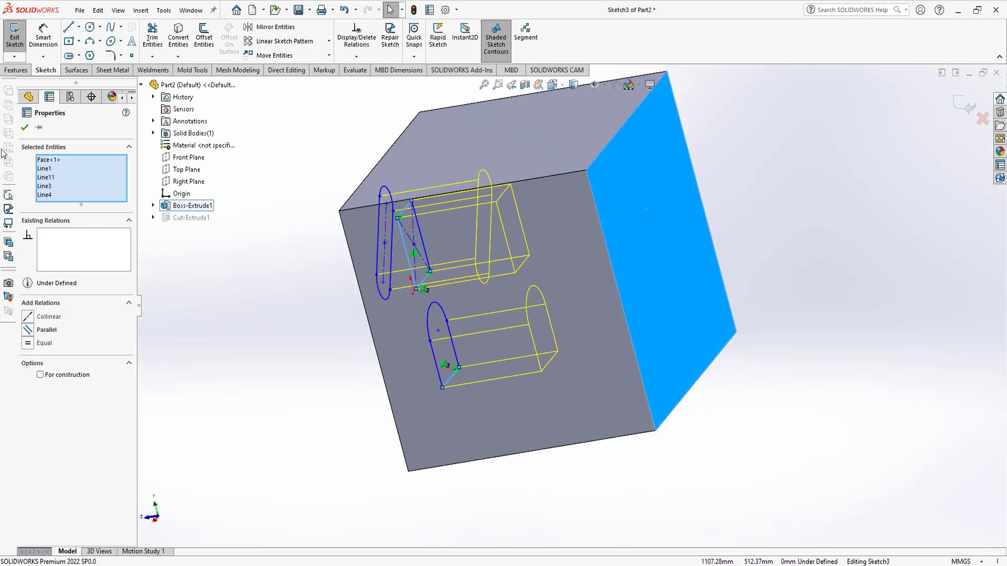
Create Sketch5 from the selected face and lines with Create Sketch from Selections.
click(164, 10)
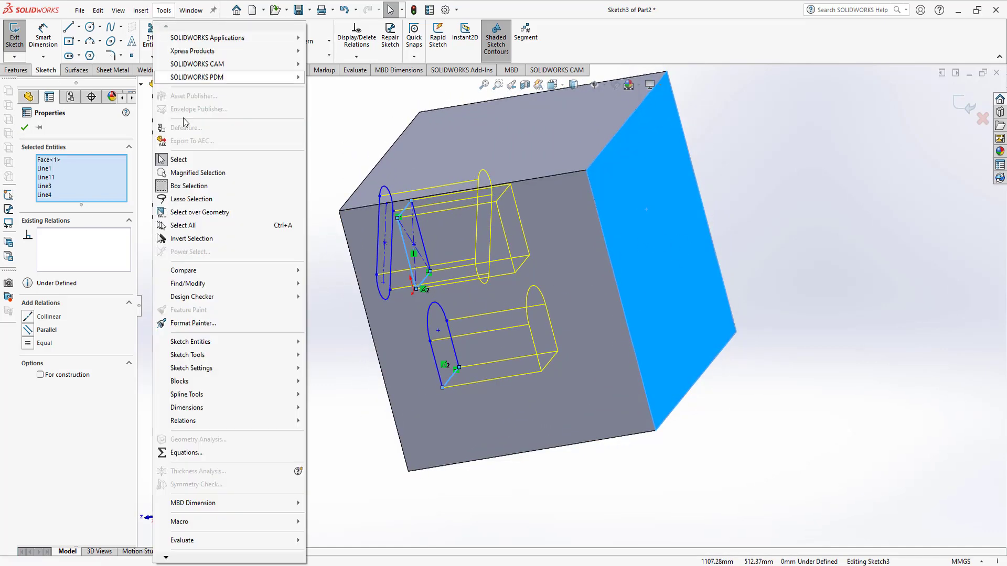
click(194, 355)
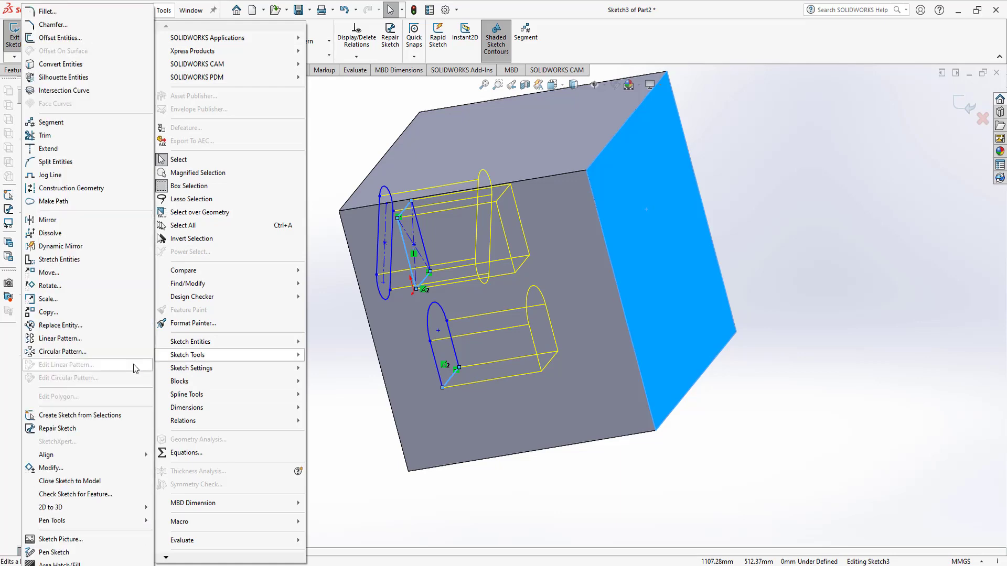
click(76, 419)
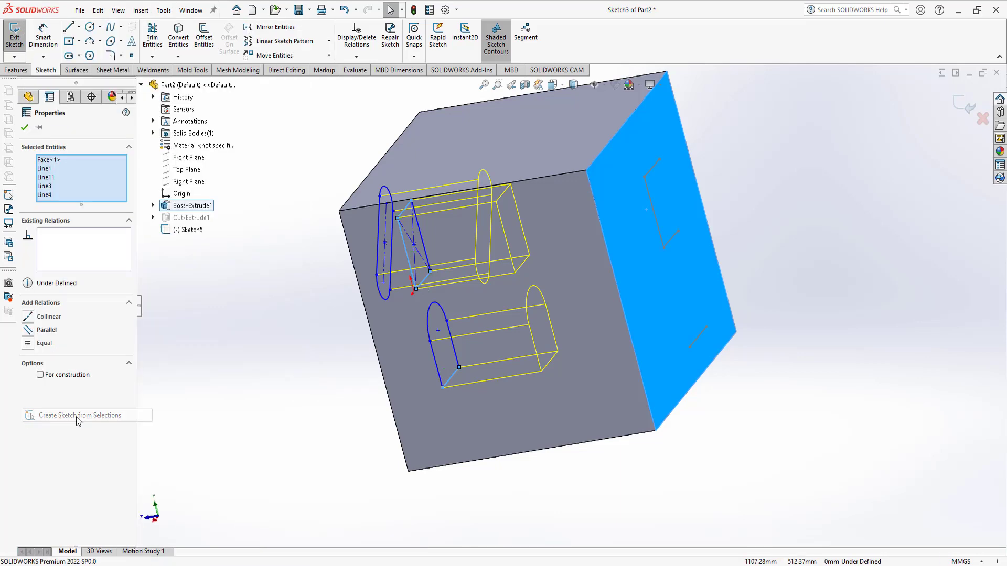
click(24, 128)
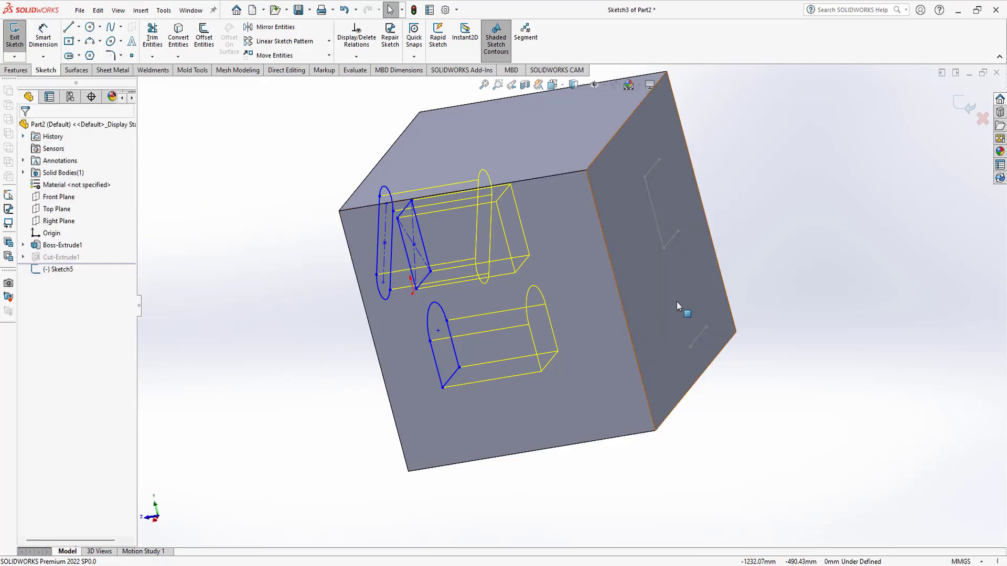
middle_drag(677, 301, 700, 138)
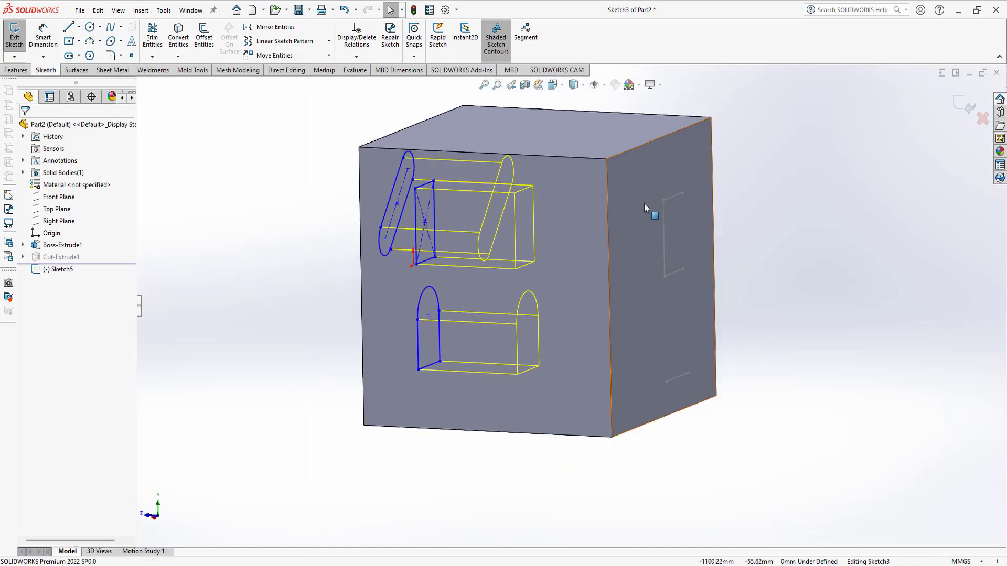
Exit the pocket sketch to rebuild Cut-Extrude1, then open and close Sketch5.
click(952, 103)
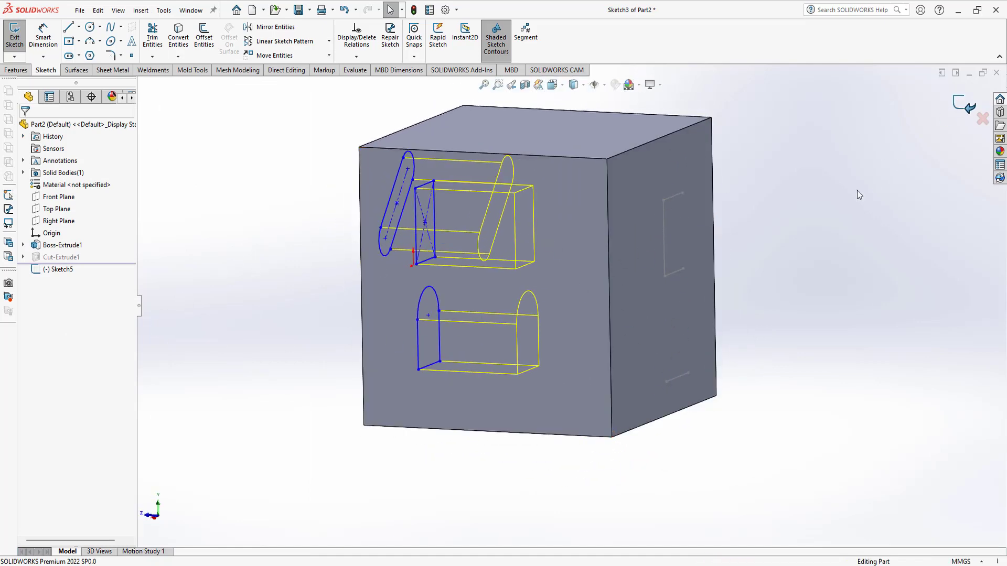
middle_drag(805, 247, 770, 292)
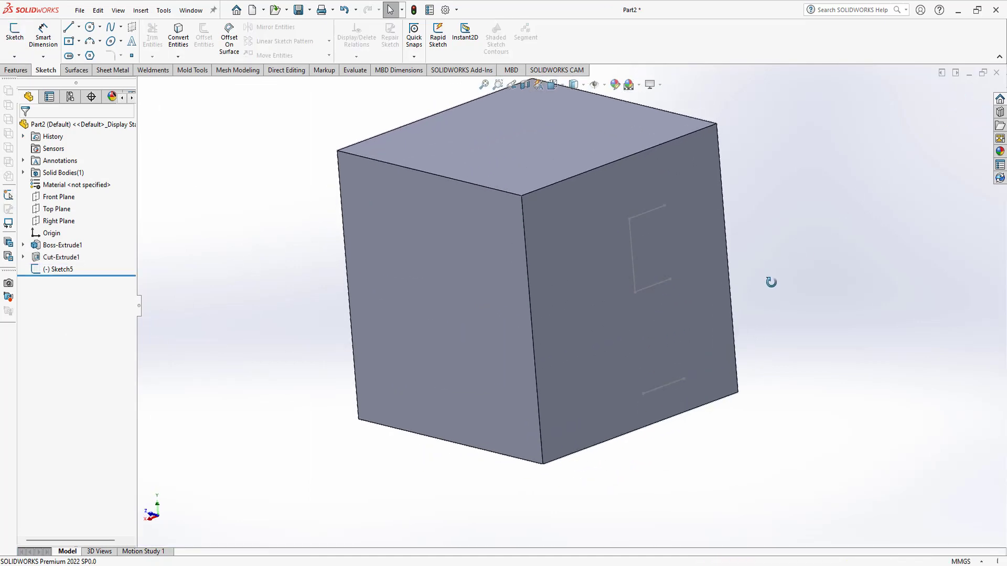
click(55, 270)
right_click(54, 271)
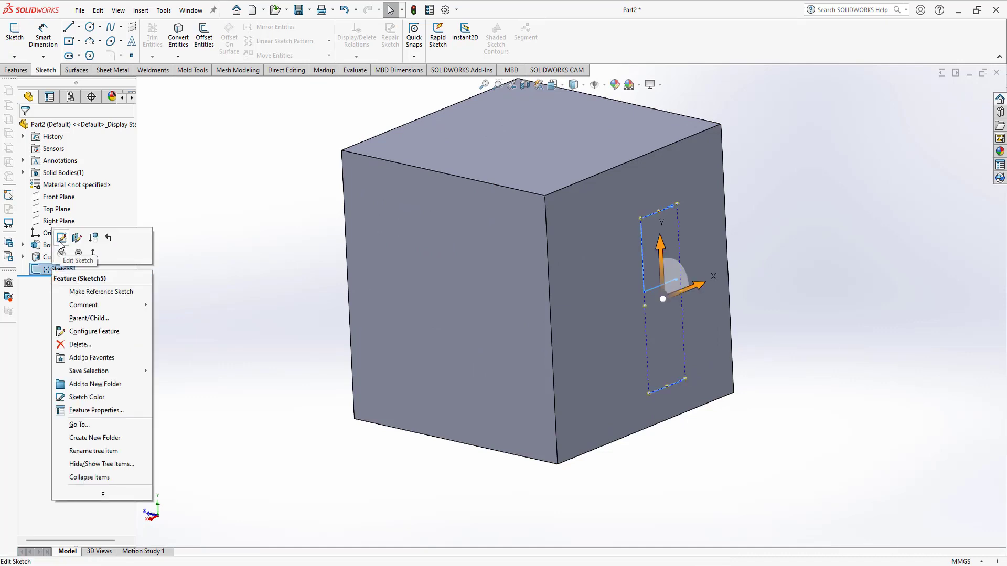
click(61, 238)
click(963, 104)
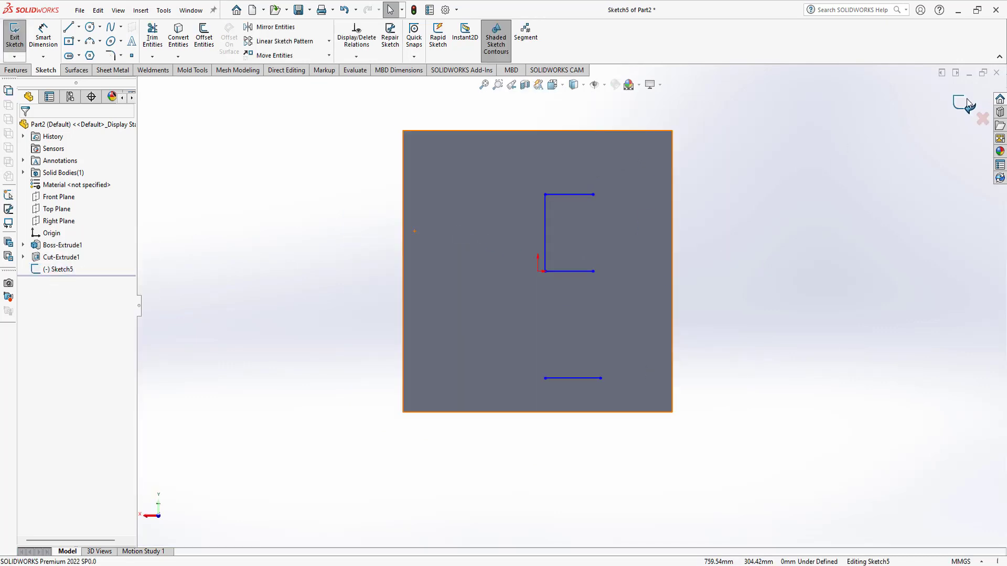
Cancel Edit Sketch Plane on Sketch5 and orbit to inspect the three pockets.
right_click(57, 270)
click(78, 241)
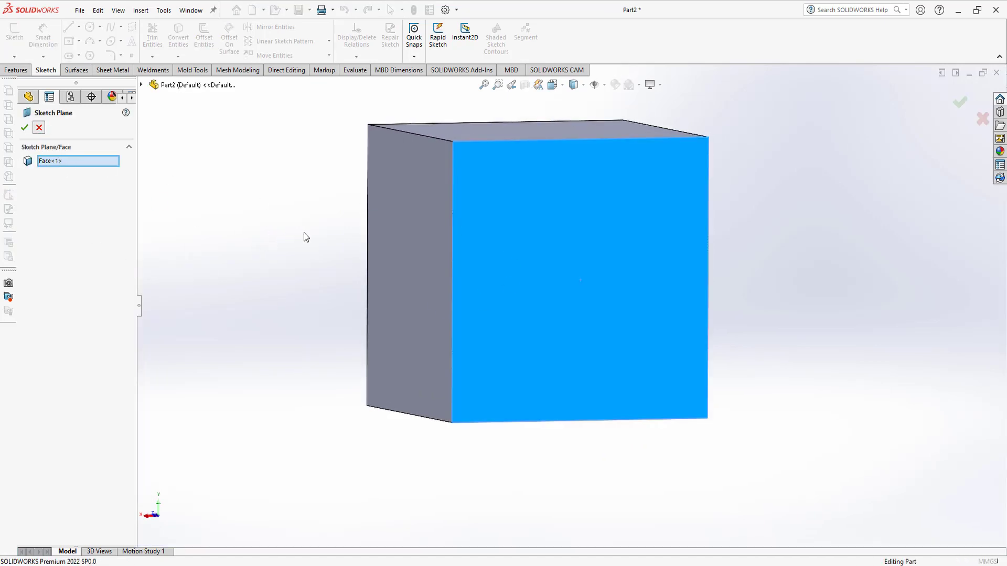
key(Return)
mouse_move(310, 246)
middle_down()
mouse_move(464, 254)
mouse_move(773, 519)
middle_up()
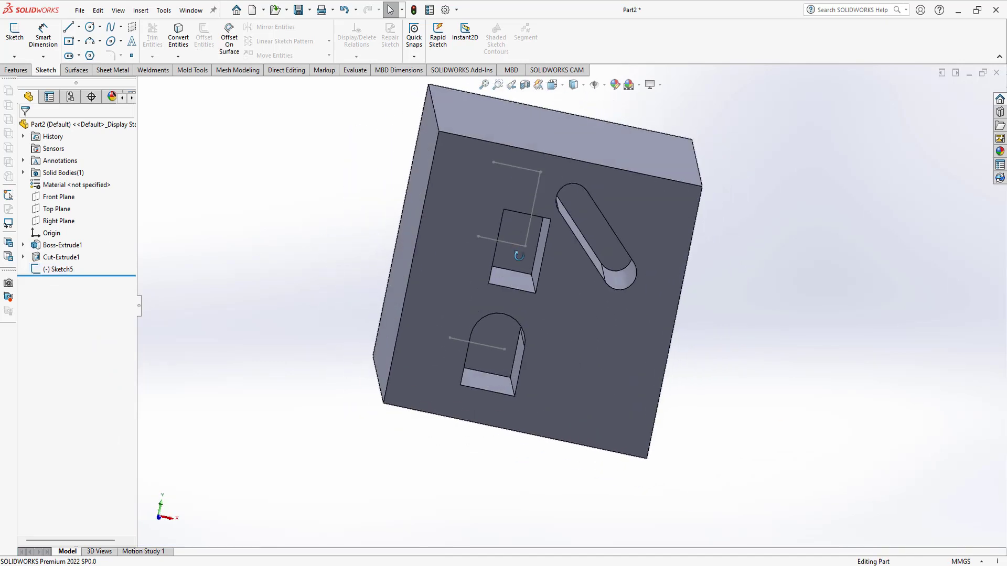
middle_drag(462, 367, 483, 348)
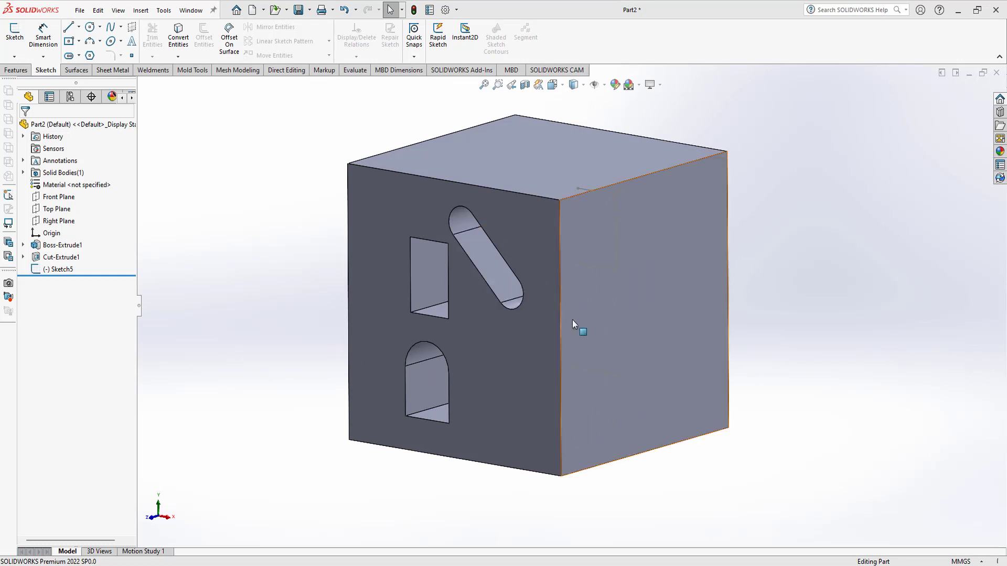
mouse_move(573, 326)
middle_down()
mouse_move(540, 311)
mouse_move(710, 306)
mouse_move(695, 298)
mouse_move(697, 317)
mouse_move(609, 288)
mouse_move(598, 304)
middle_up()
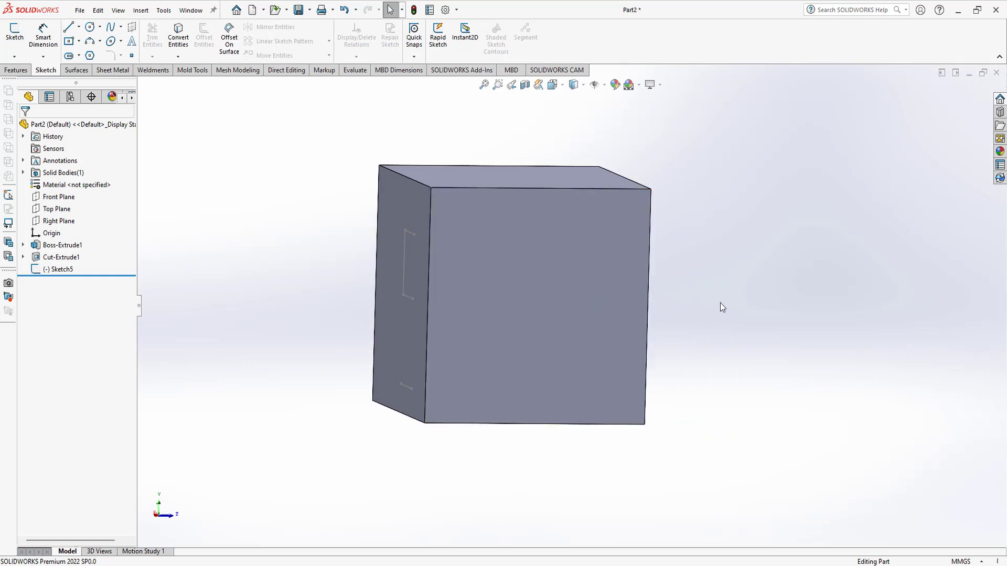
middle_drag(722, 304, 687, 316)
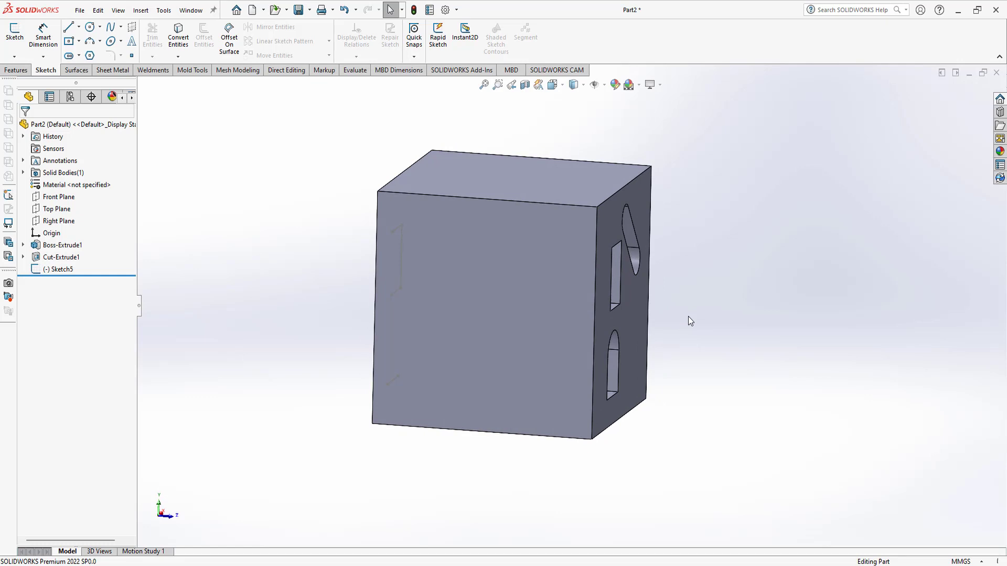
mouse_move(703, 354)
middle_down()
mouse_move(719, 260)
mouse_move(708, 314)
mouse_move(732, 294)
mouse_move(693, 302)
middle_up()
Sketch a centre rectangle from the origin on the cube's front face.
click(511, 267)
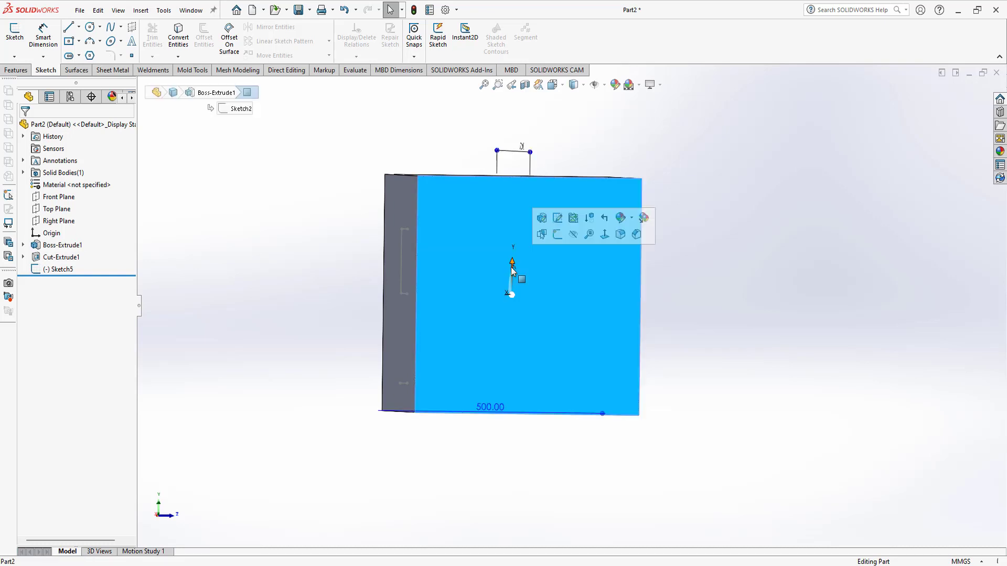
click(558, 238)
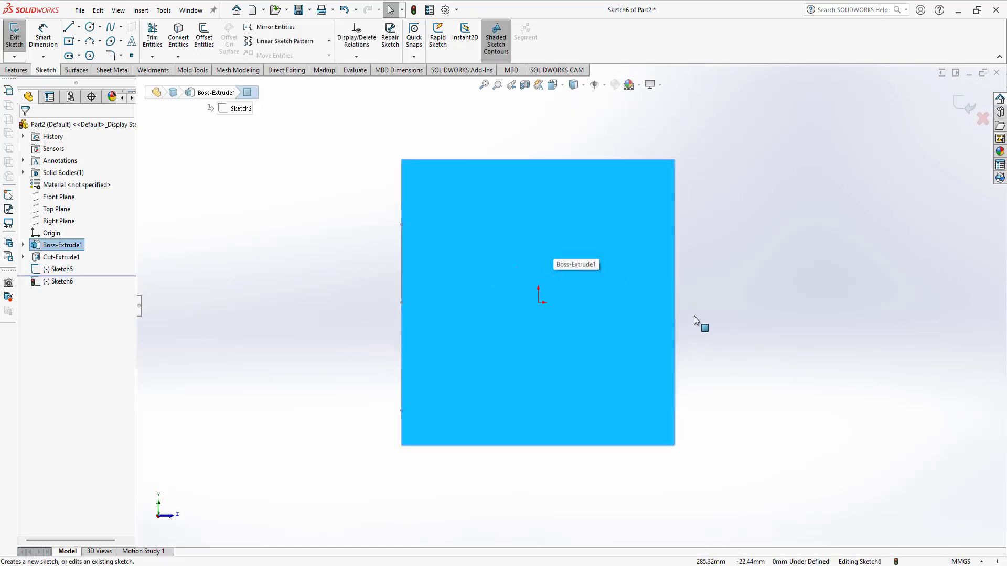
right_drag(319, 265, 322, 271)
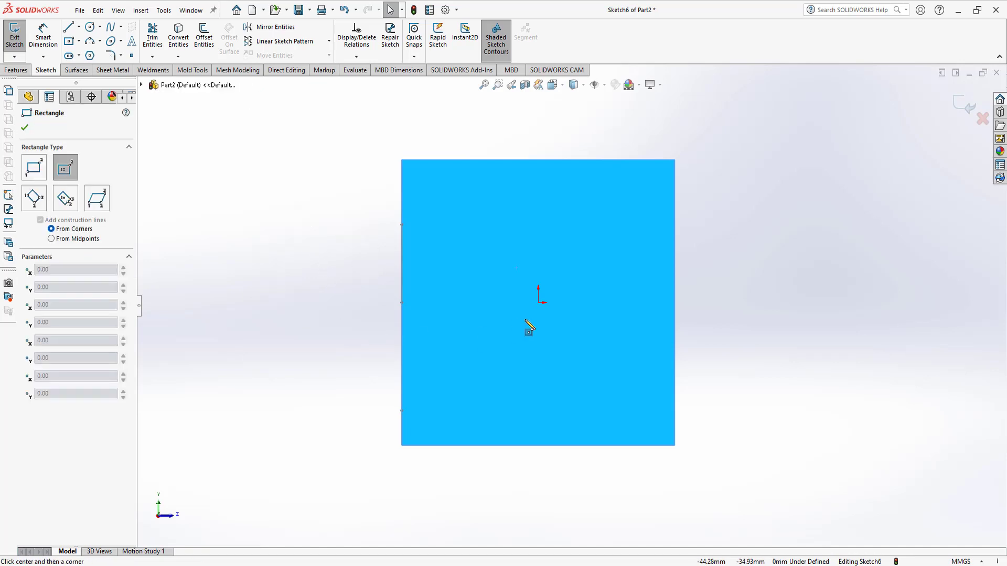
click(538, 302)
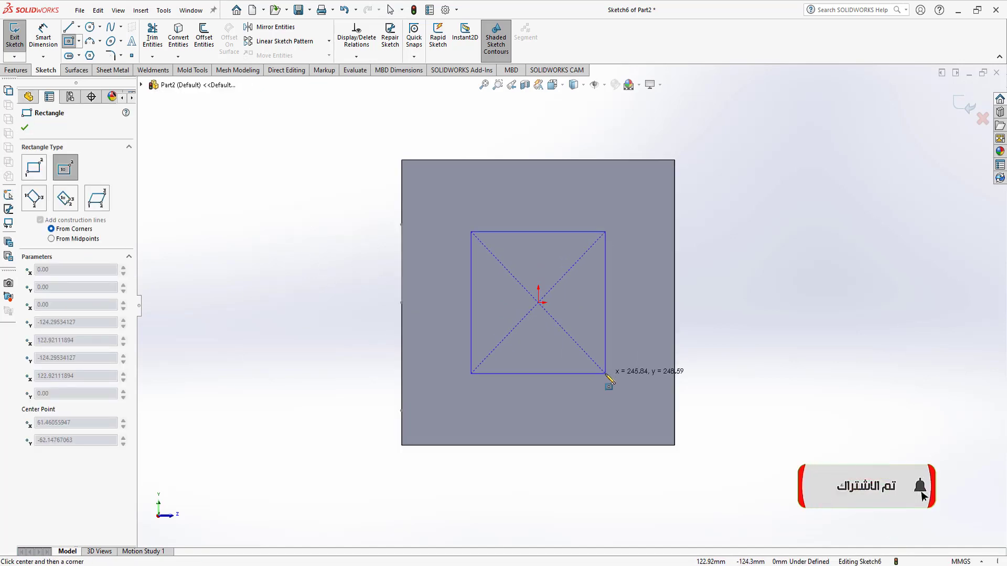
click(606, 373)
right_click(302, 282)
click(310, 290)
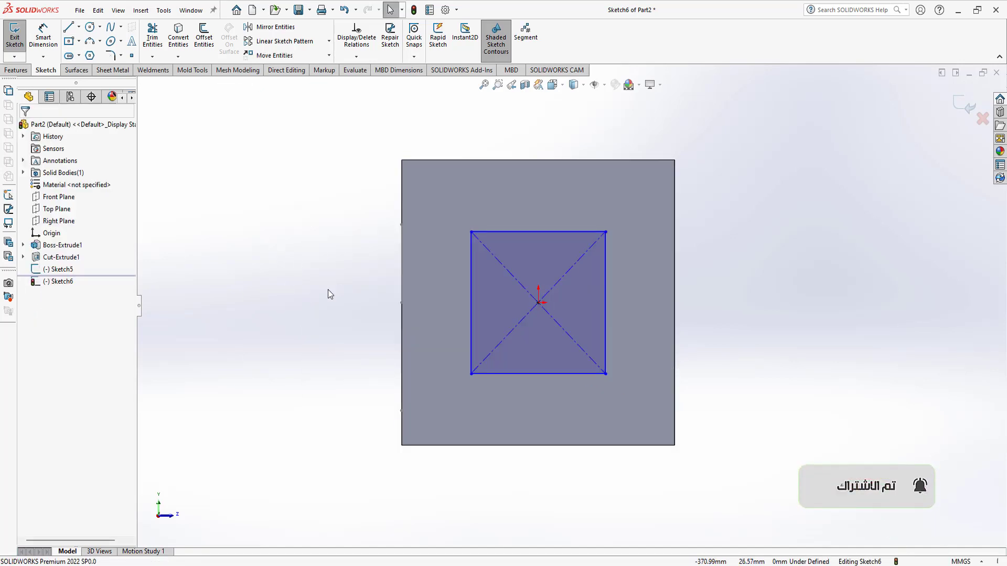
right_drag(319, 288, 324, 250)
Cut the rectangle 50 mm blind into the cube as Cut-Extrude2.
key(s)
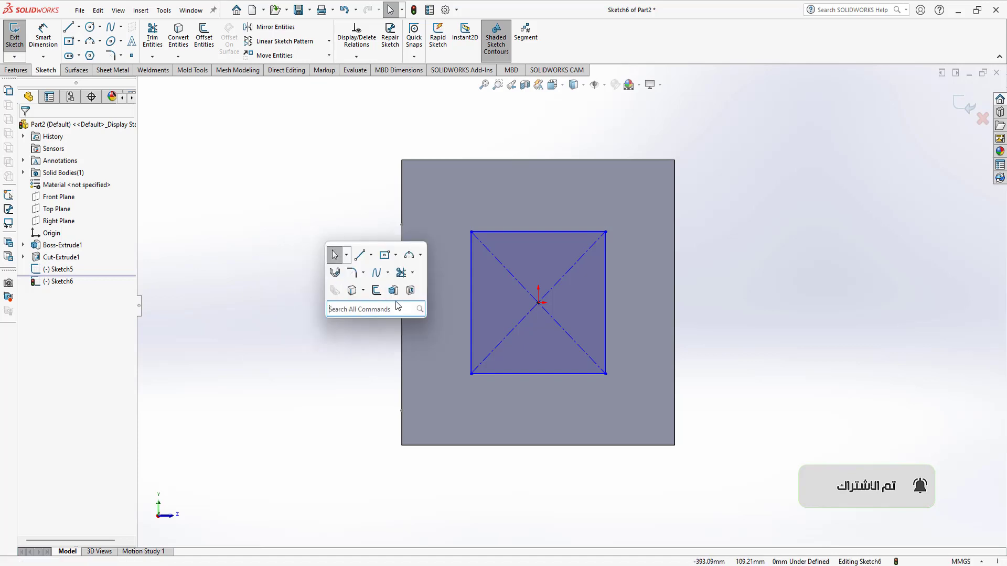
click(411, 291)
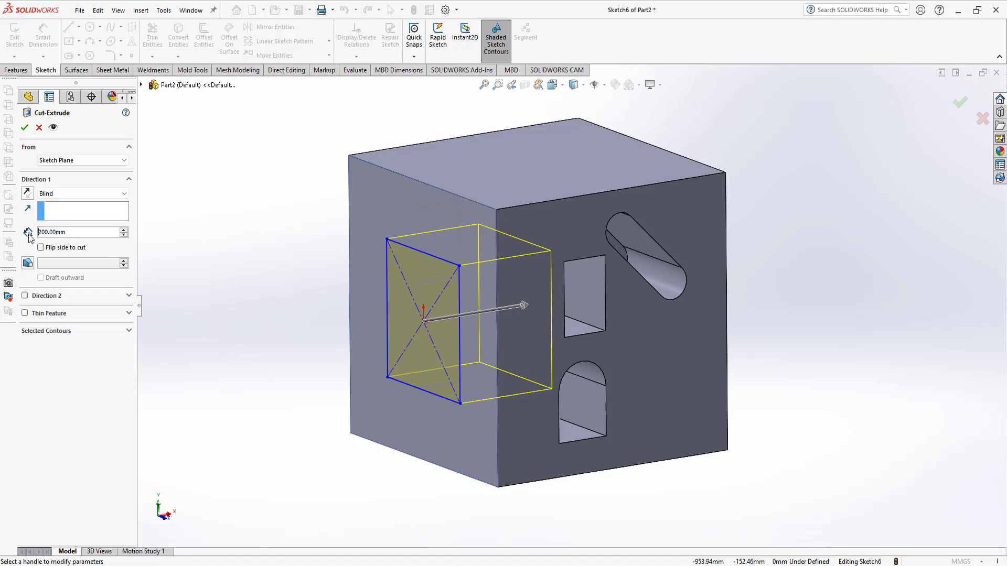
text(50)
key(Return)
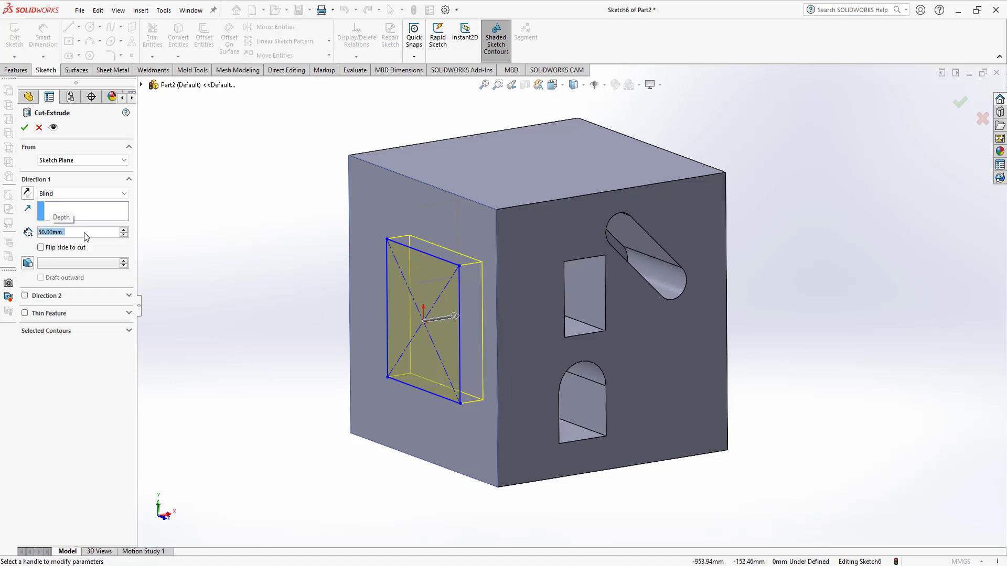
middle_drag(310, 238, 332, 249)
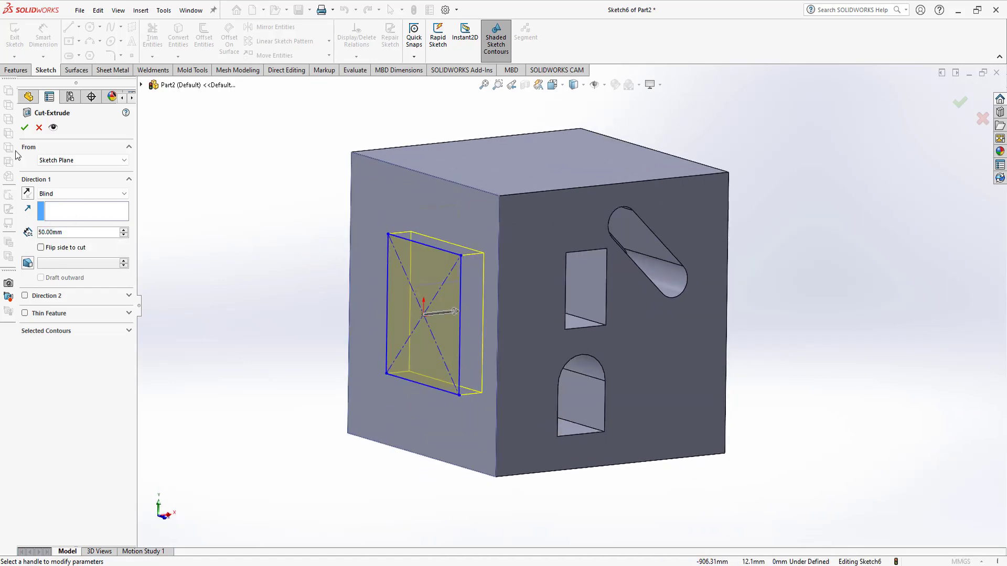
click(25, 128)
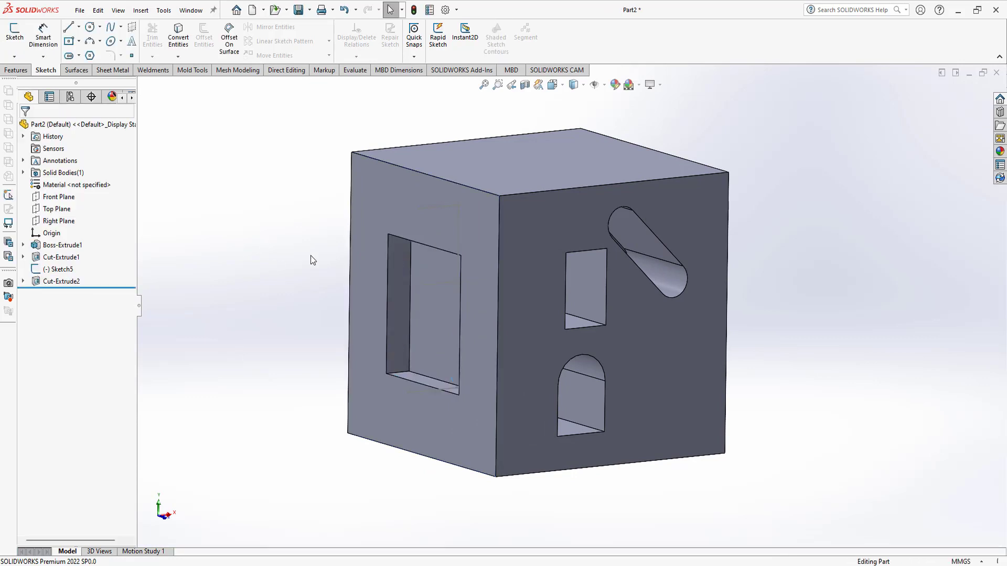
mouse_move(546, 308)
middle_down()
mouse_move(608, 382)
mouse_move(526, 333)
middle_up()
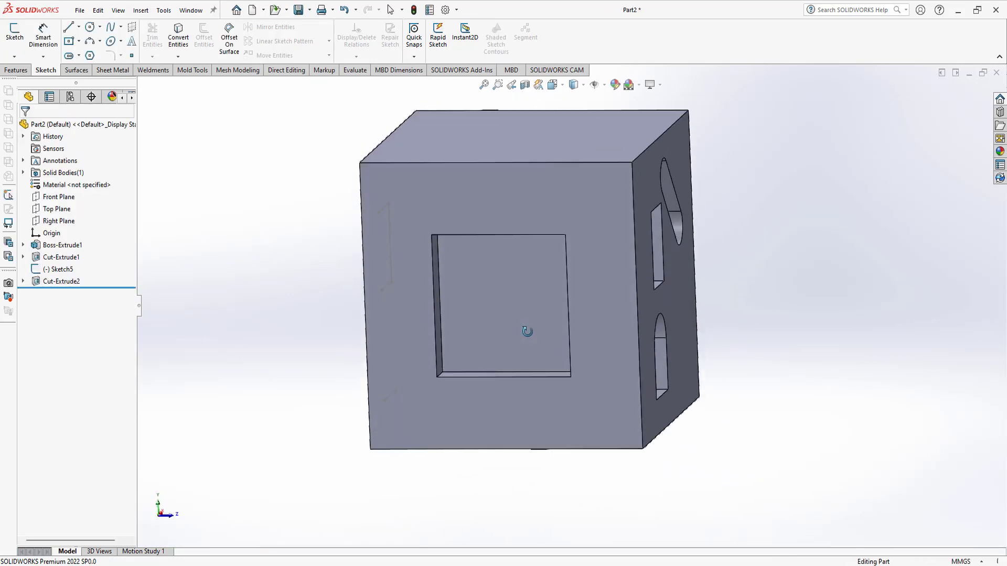
Reopen Cut-Extrude2's square sketch (Sketch6) for editing.
right_click(58, 284)
click(83, 250)
scroll(608, 288, up, 2)
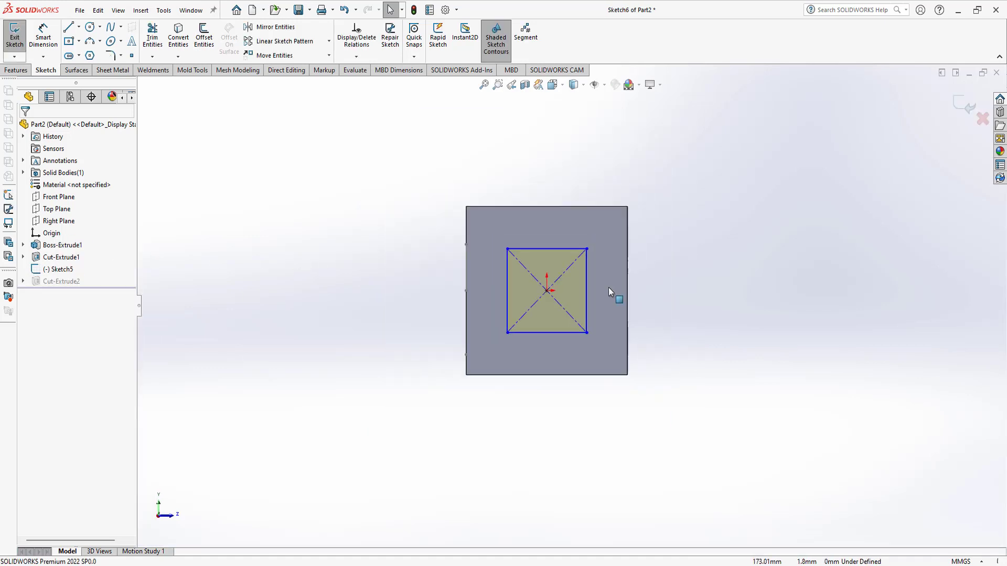
scroll(569, 281, down, 2)
scroll(565, 301, down, 2)
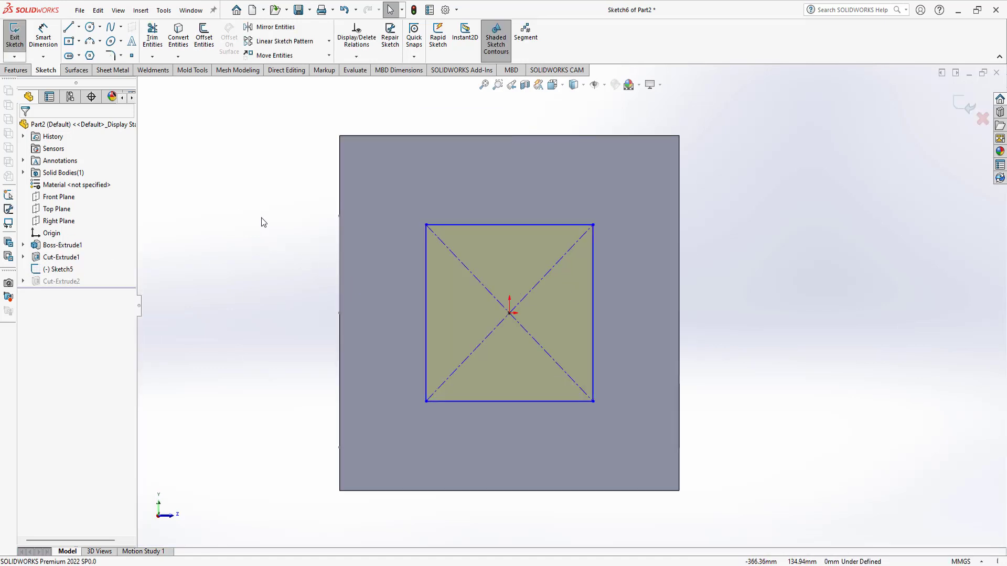
Draw a tiny 1.26 mm line overlapping the square's top edge and exit the sketch.
mouse_move(258, 216)
right_down()
mouse_move(243, 235)
mouse_move(215, 217)
right_up()
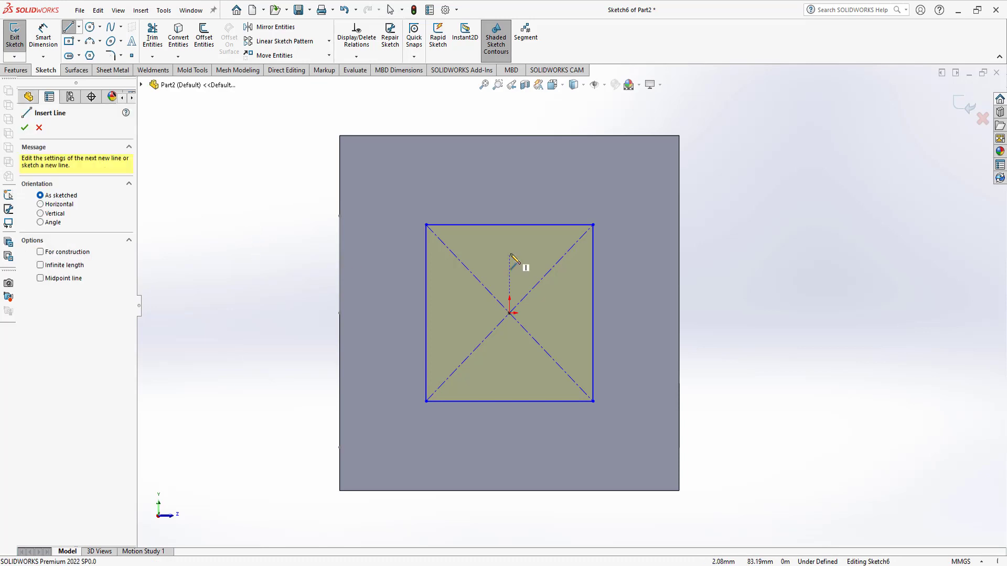
scroll(485, 235, up, 6)
click(474, 200)
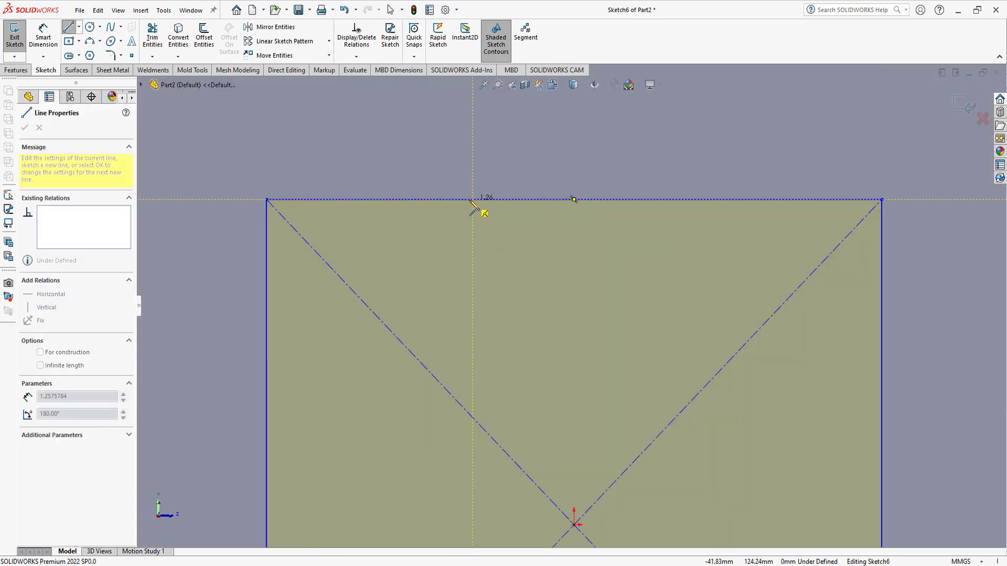
right_click(529, 238)
click(540, 262)
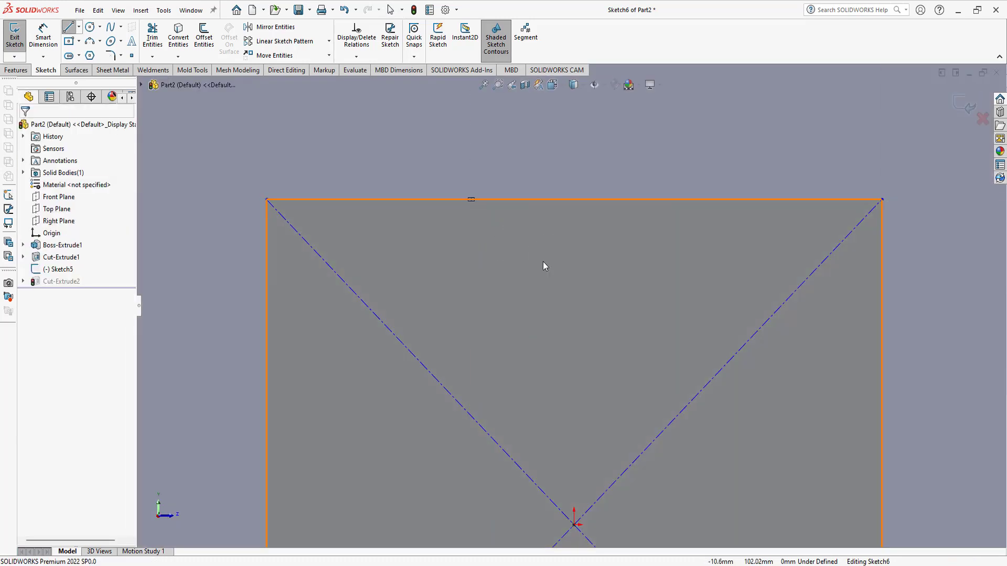
scroll(560, 280, up, 3)
scroll(601, 396, up, 3)
scroll(603, 393, down, 2)
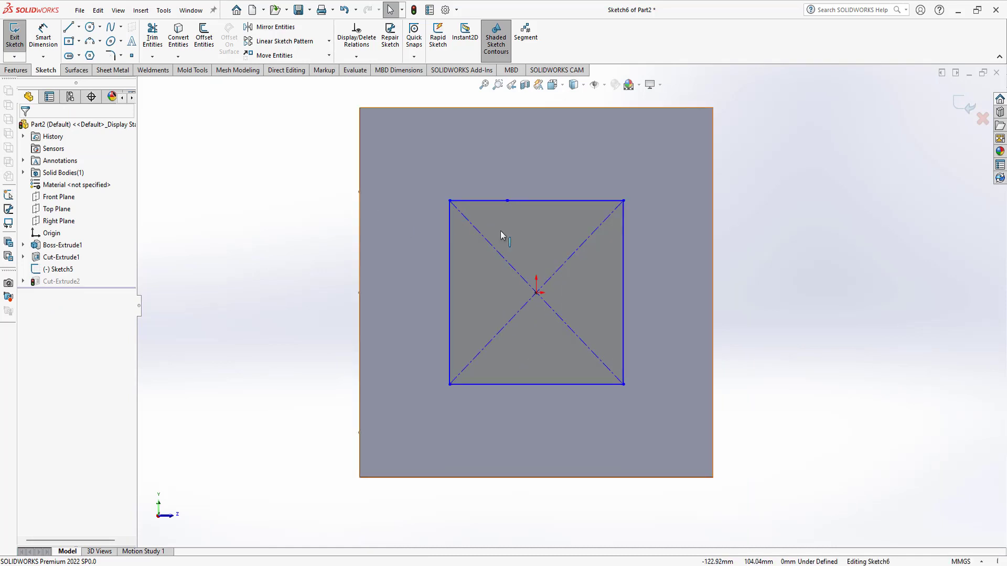
click(967, 107)
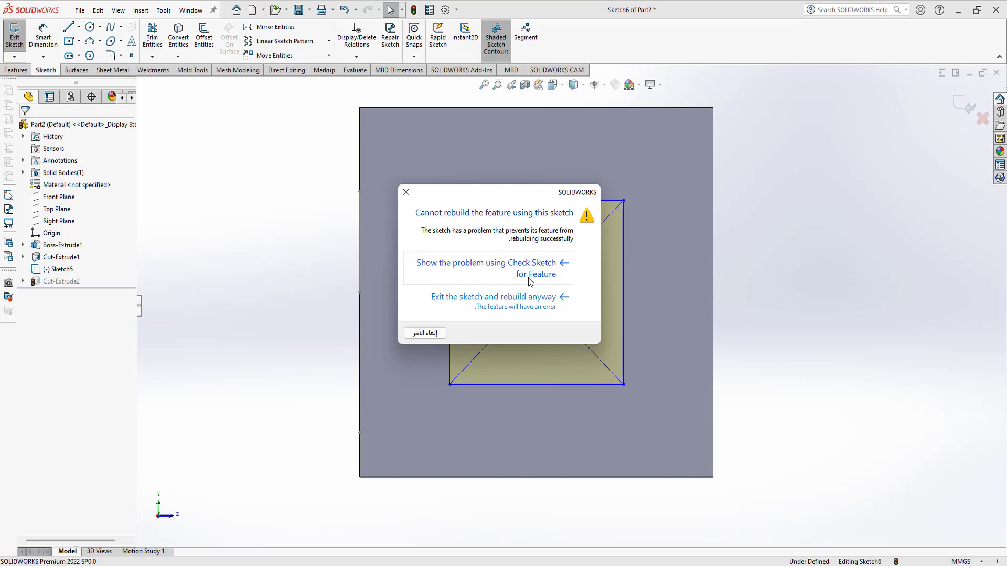
Run Check Sketch for Feature and accept opening Repair Sketch, revealing overlapping contour entities.
click(502, 266)
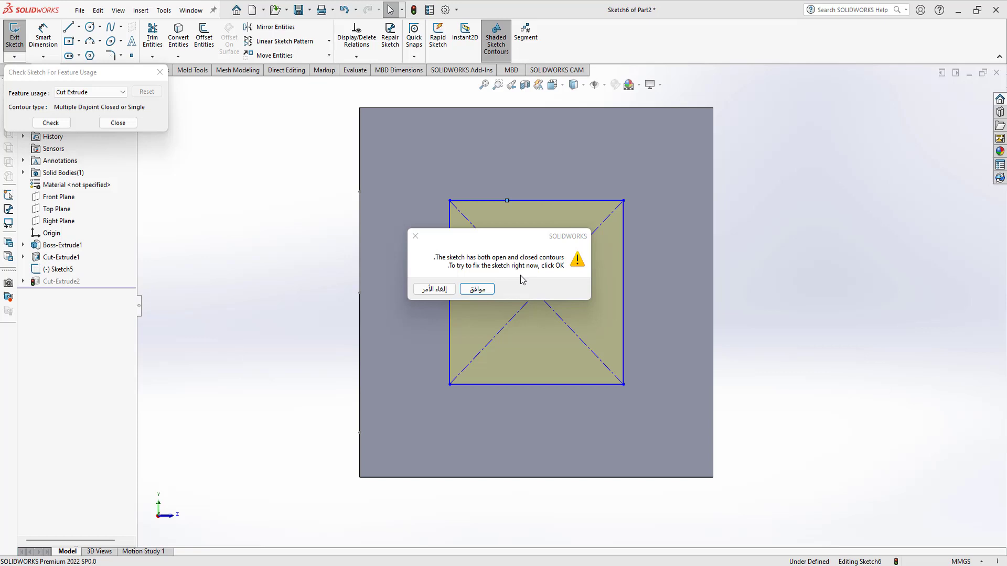
click(480, 290)
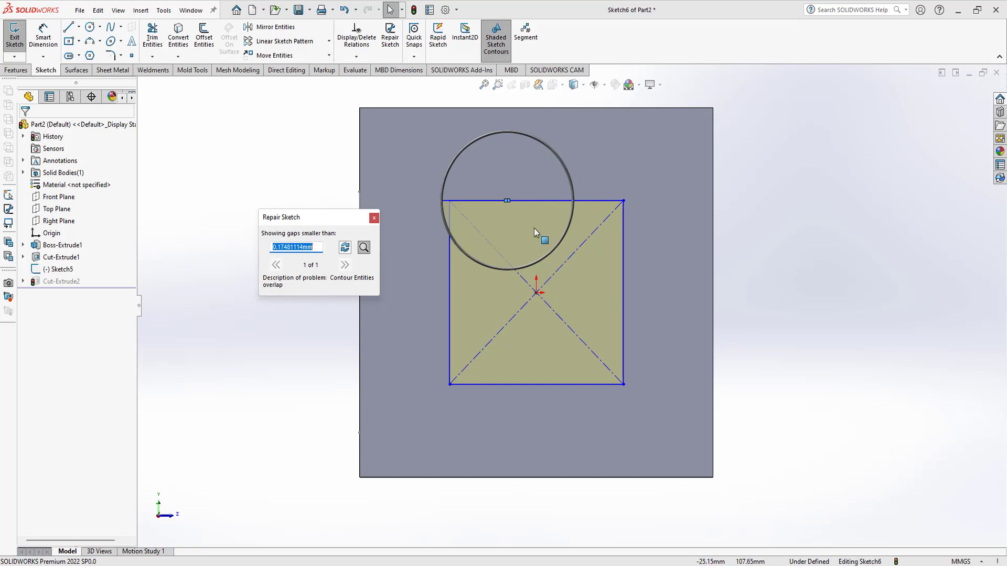
Select and remove the tiny overlapping top-edge segment, then refresh until no problems at 0.69924454mm.
click(363, 248)
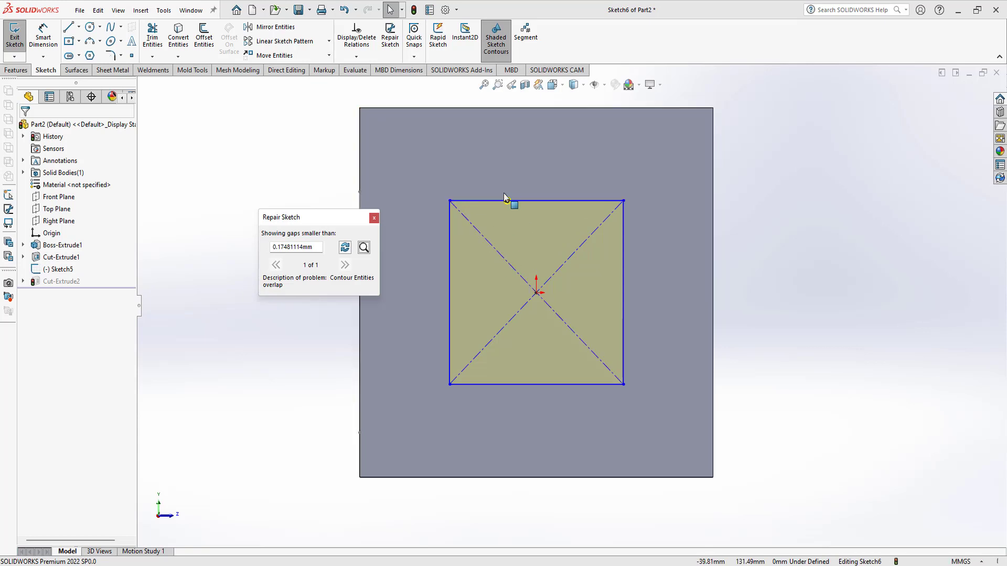
click(363, 249)
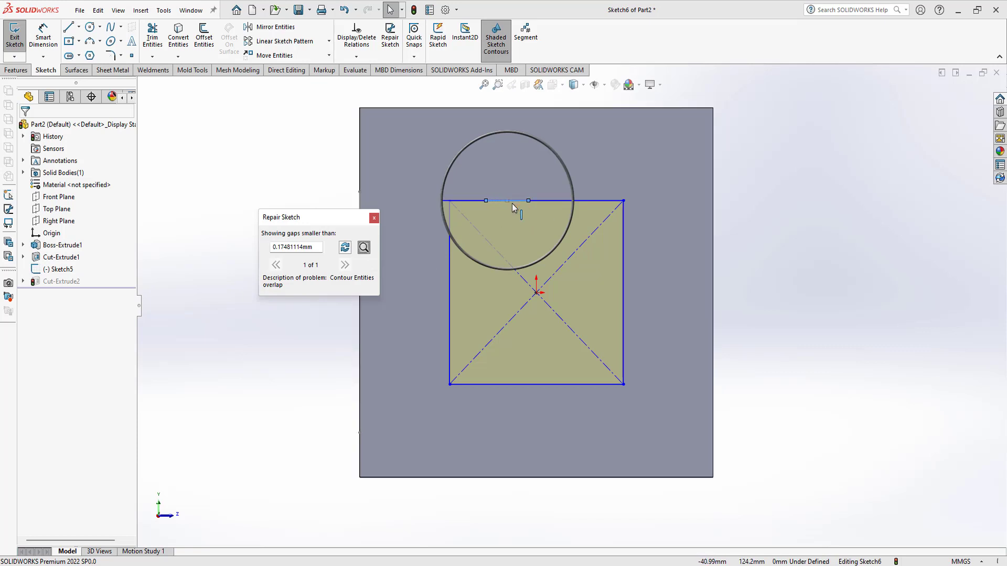
click(515, 201)
click(510, 203)
click(514, 204)
click(510, 214)
scroll(273, 247, up, 2)
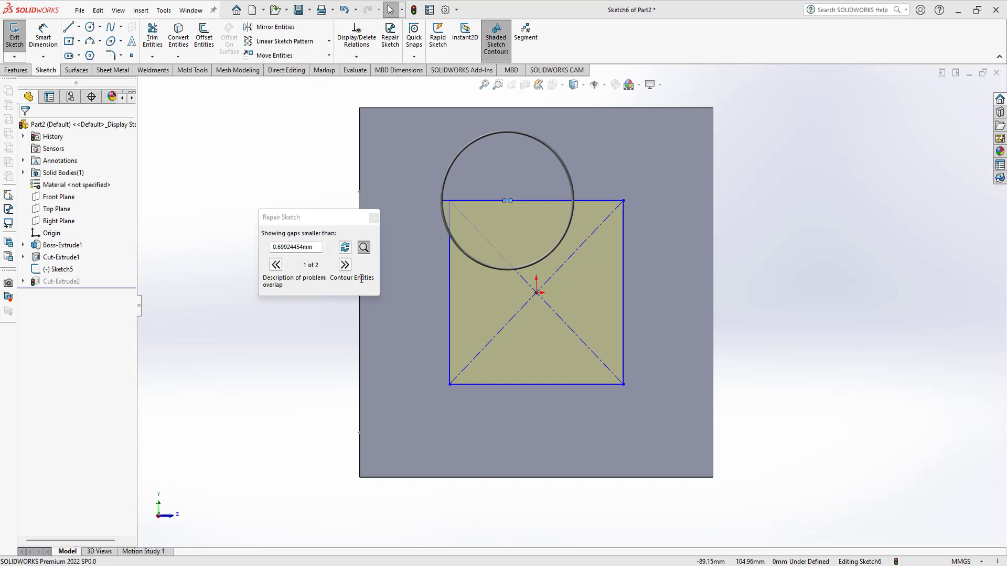
click(507, 200)
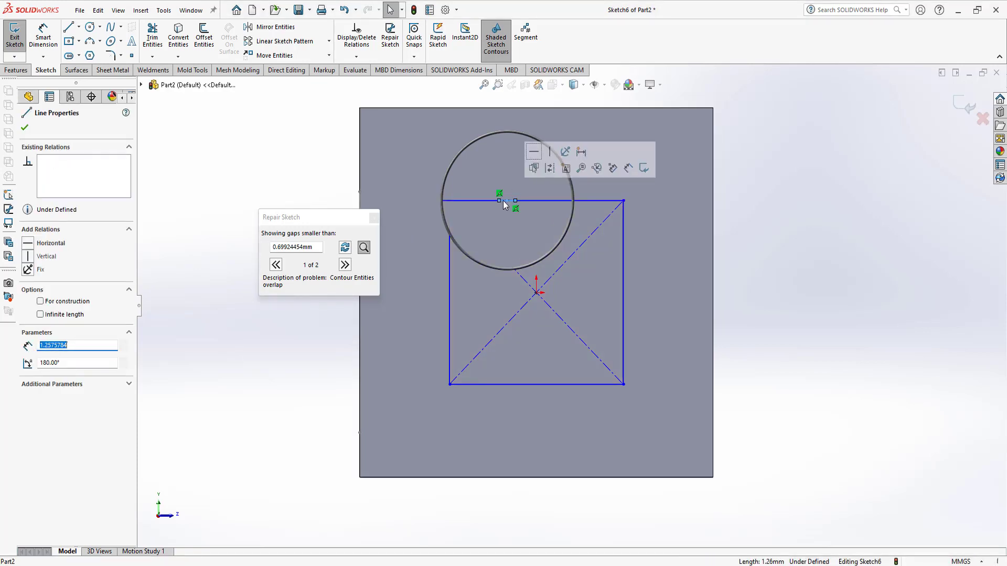
key(Escape)
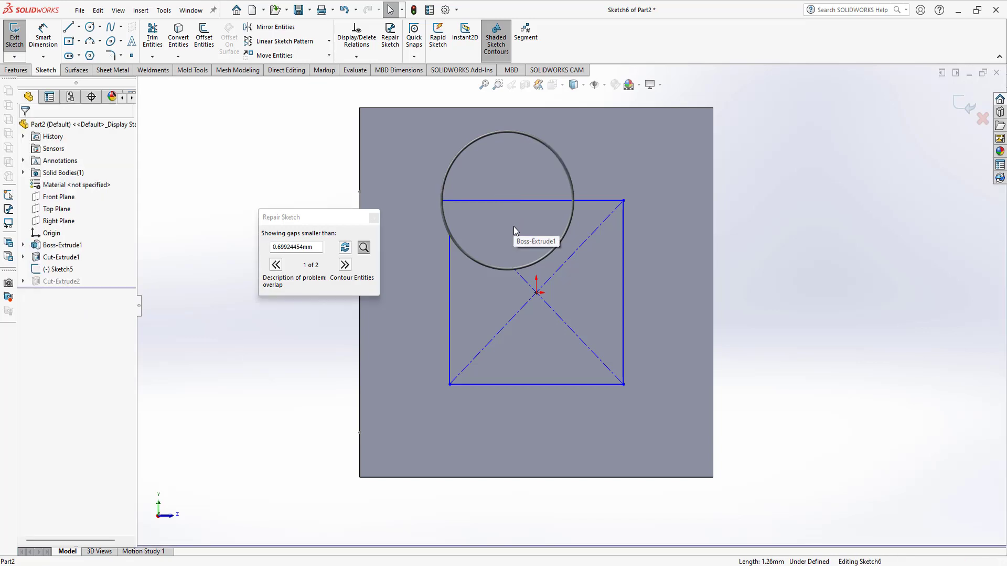
click(345, 247)
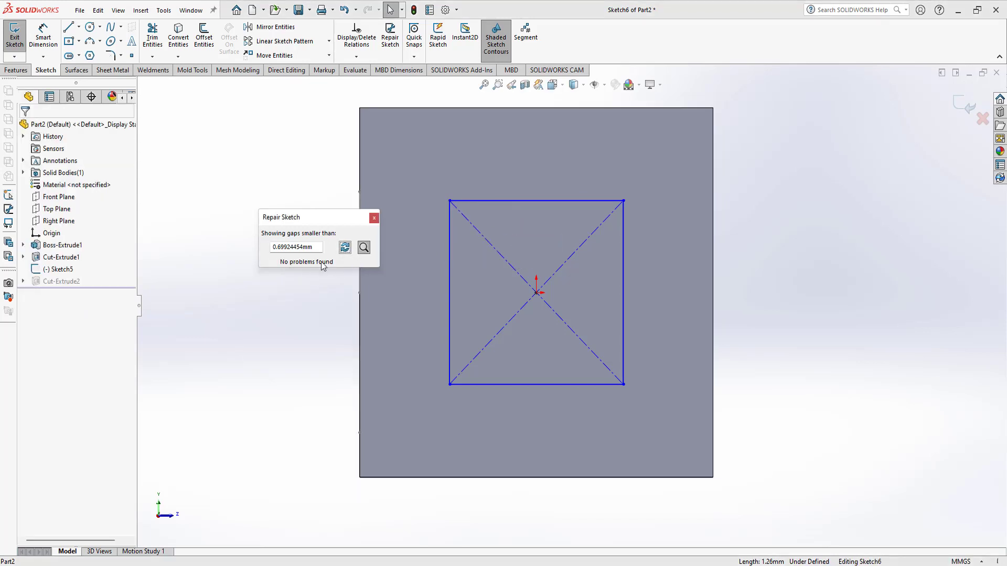
Close Repair Sketch and exit Sketch6 so Cut-Extrude2 rebuilds as the square pocket.
click(374, 217)
click(965, 107)
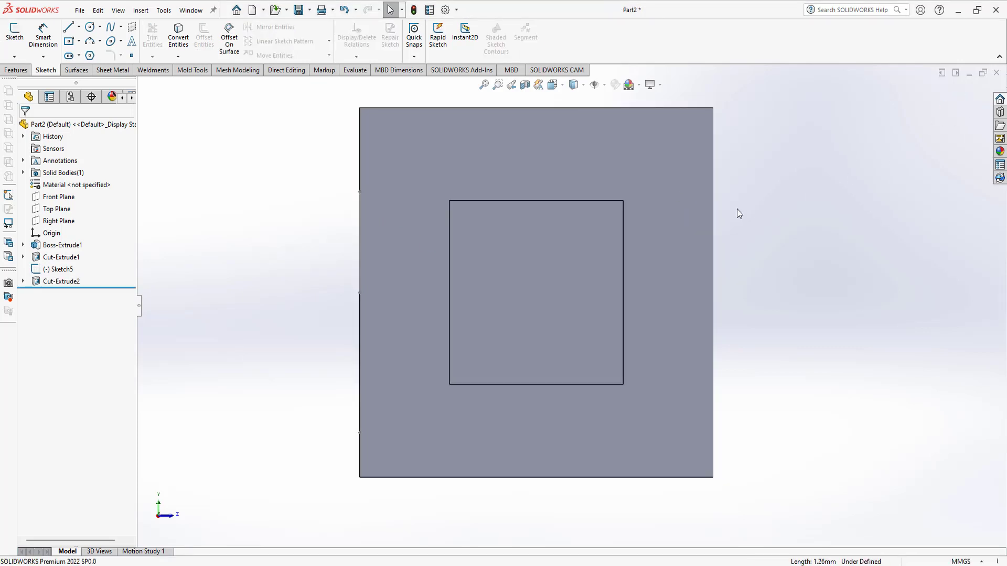
mouse_move(442, 300)
middle_down()
mouse_move(433, 320)
mouse_move(546, 286)
mouse_move(561, 321)
mouse_move(652, 319)
mouse_move(517, 304)
mouse_move(371, 306)
middle_up()
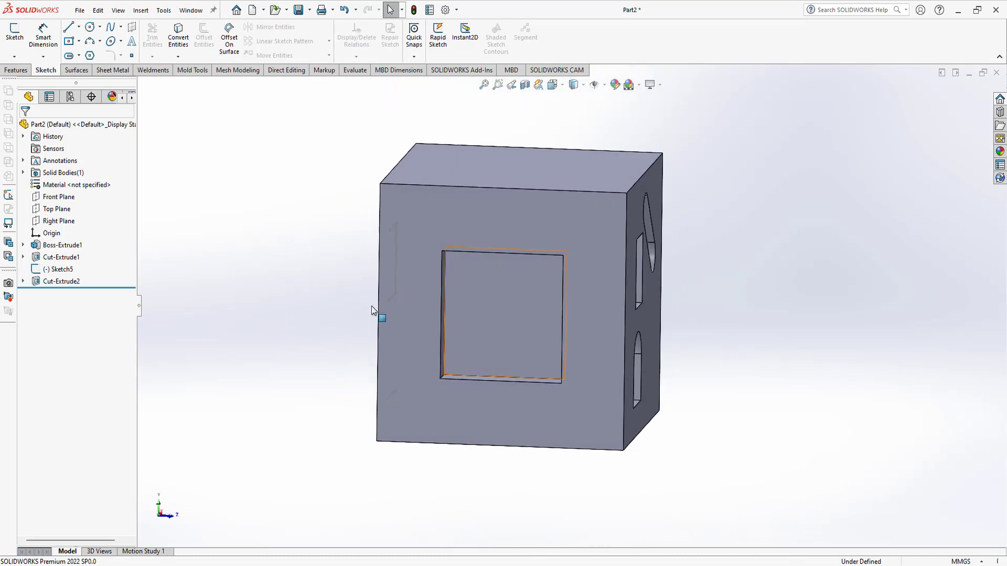
Reopen Cut-Extrude2's sketch for editing with the Line tool active.
right_click(61, 281)
click(94, 252)
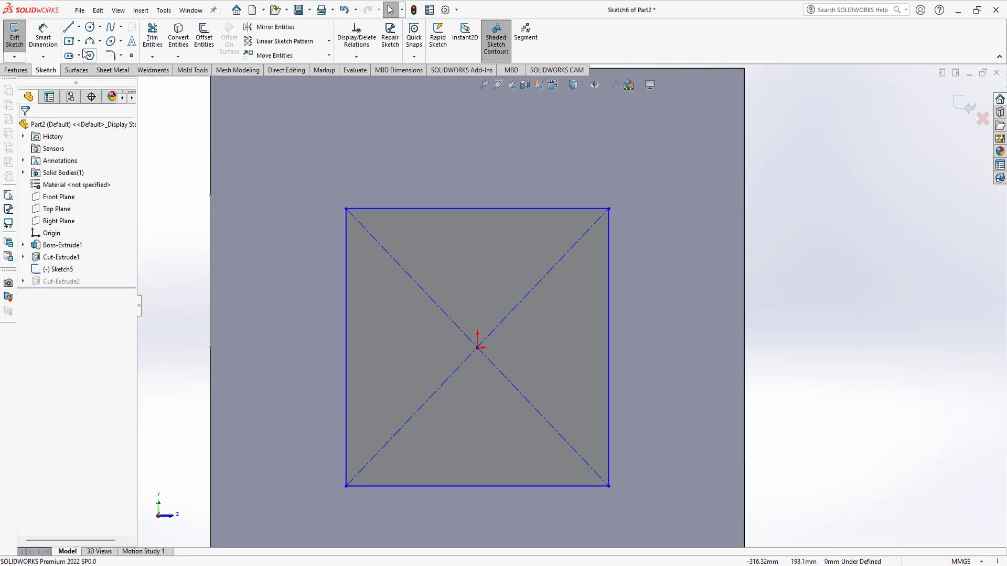
click(70, 27)
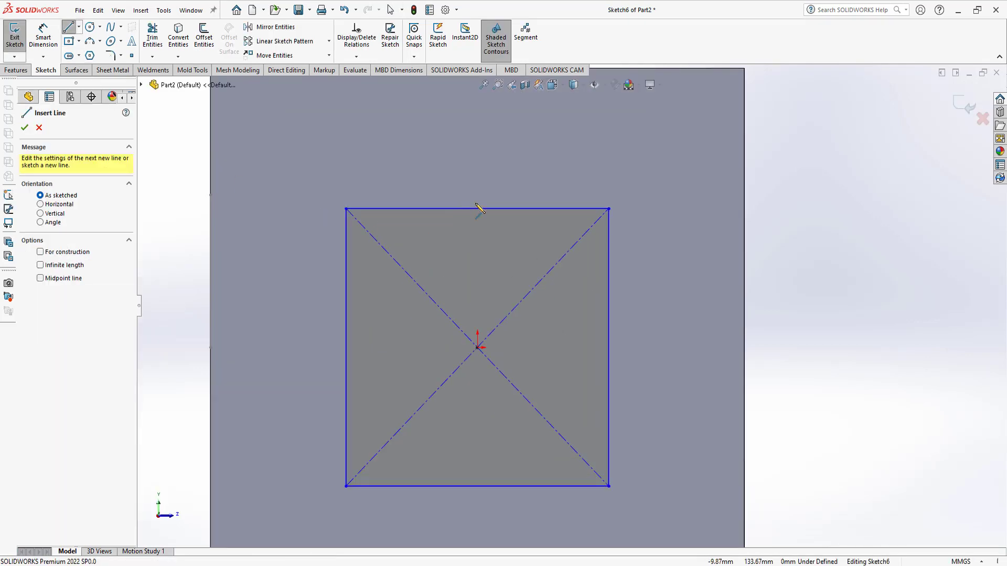
Draw a short vertical line and a vertical centerline dropping from the square's top edge.
click(499, 208)
click(499, 236)
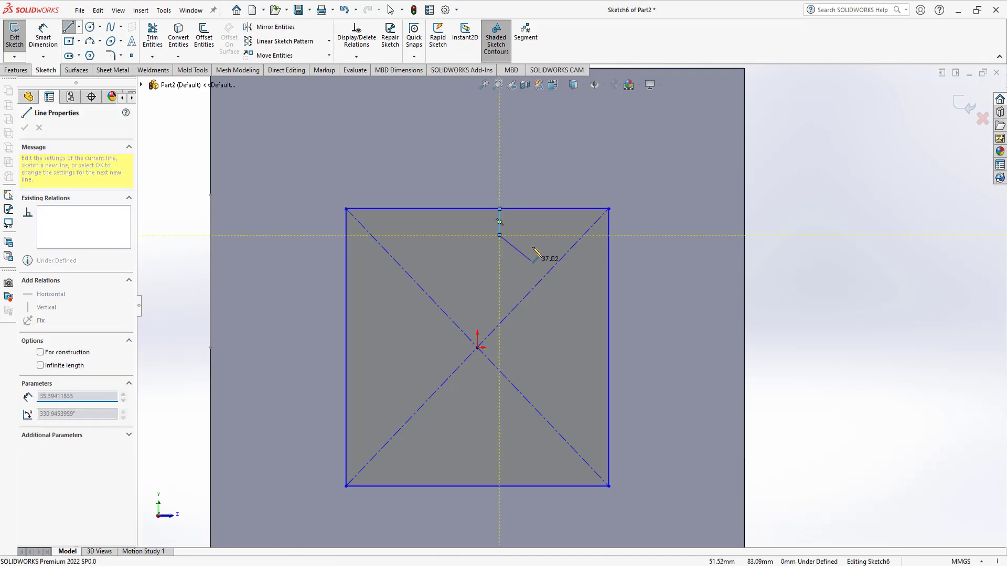
right_click(803, 238)
click(824, 251)
right_drag(822, 229, 852, 244)
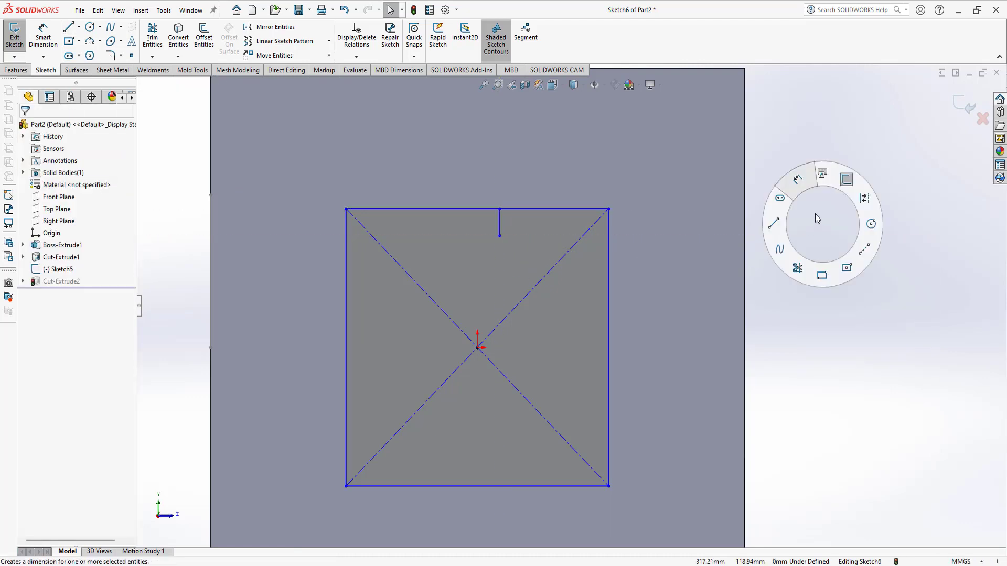
click(492, 209)
click(492, 235)
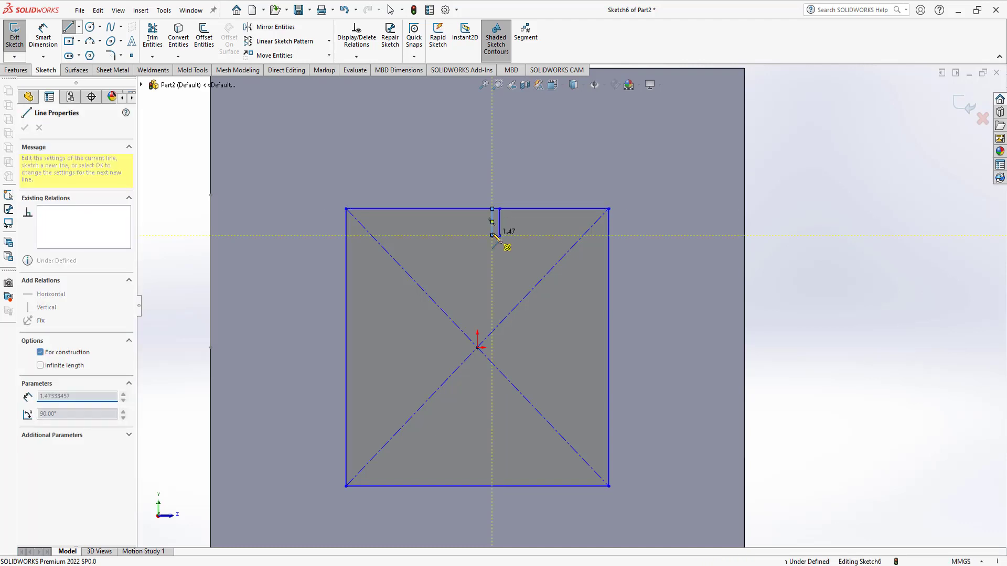
right_click(814, 210)
click(841, 220)
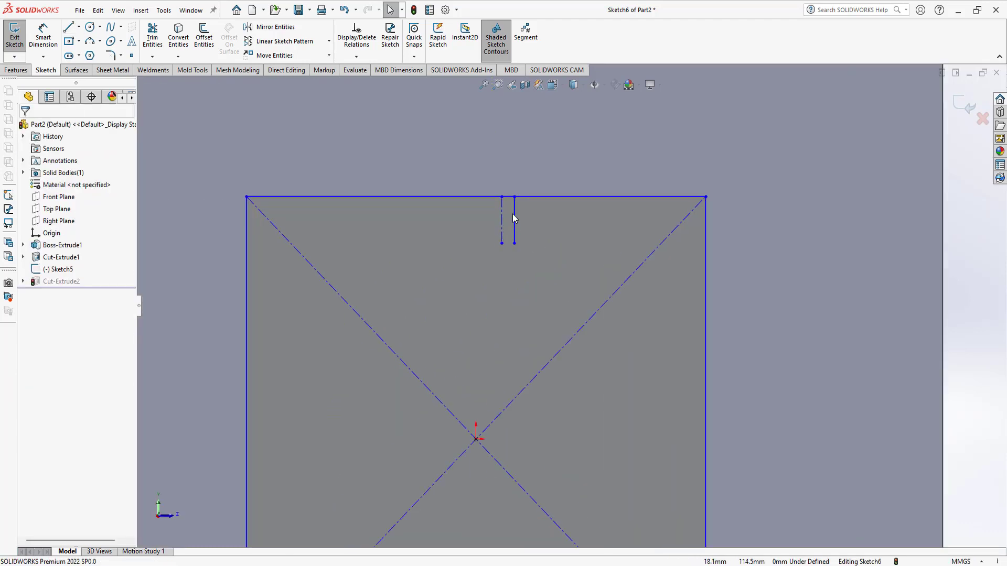
Convert the short vertical line beside the centerline into construction geometry.
click(514, 212)
click(562, 180)
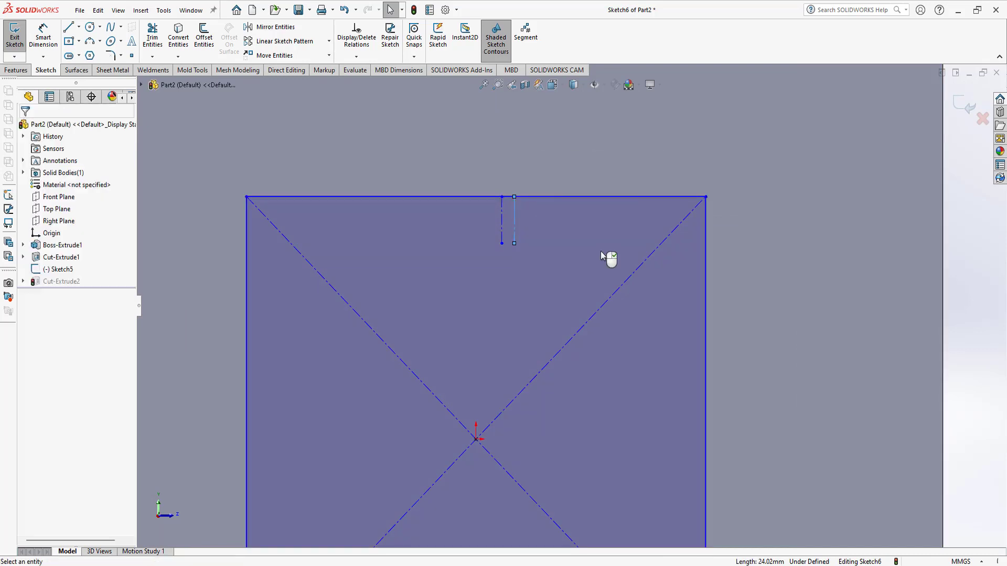
scroll(707, 255, up, 3)
scroll(571, 261, down, 2)
scroll(572, 261, up, 3)
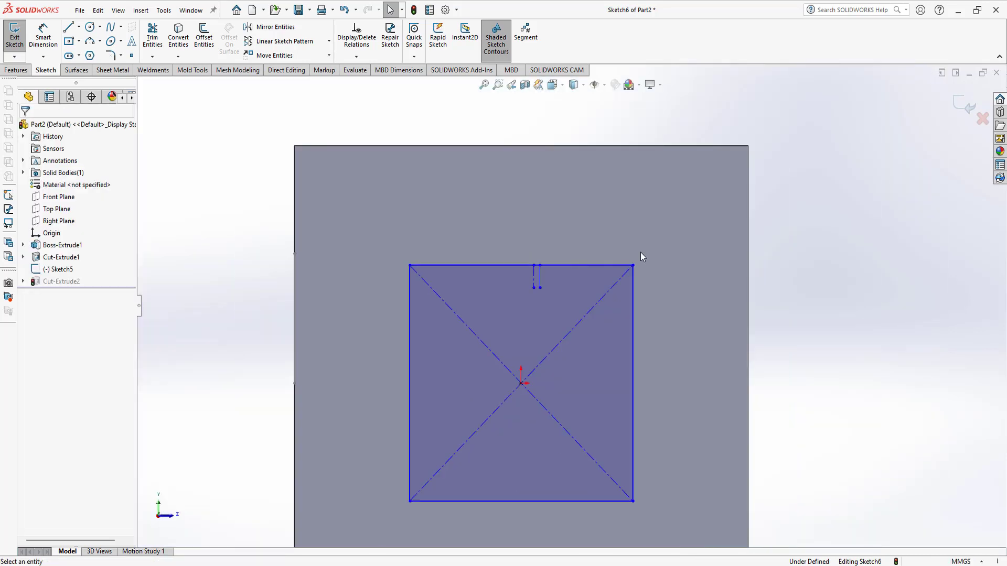
Dimension the horizontal spacing between the two short vertical lines (6.88 mm).
right_drag(830, 236, 800, 184)
scroll(552, 281, down, 3)
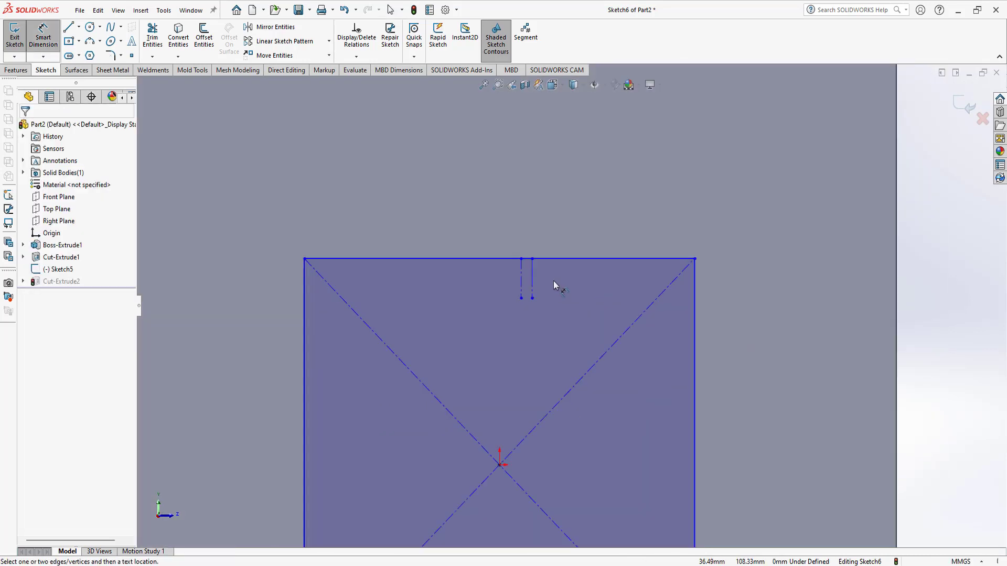
click(520, 278)
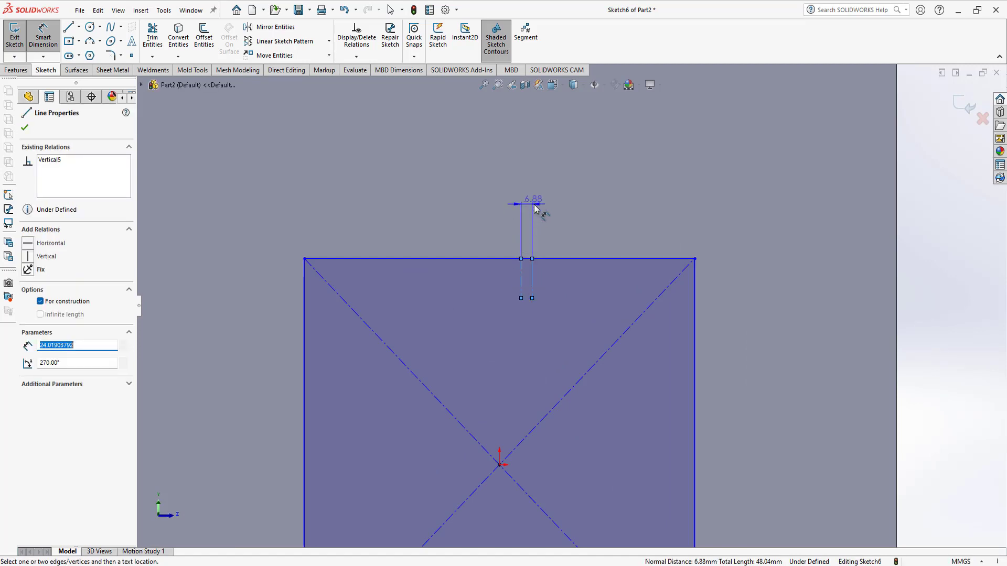
click(611, 197)
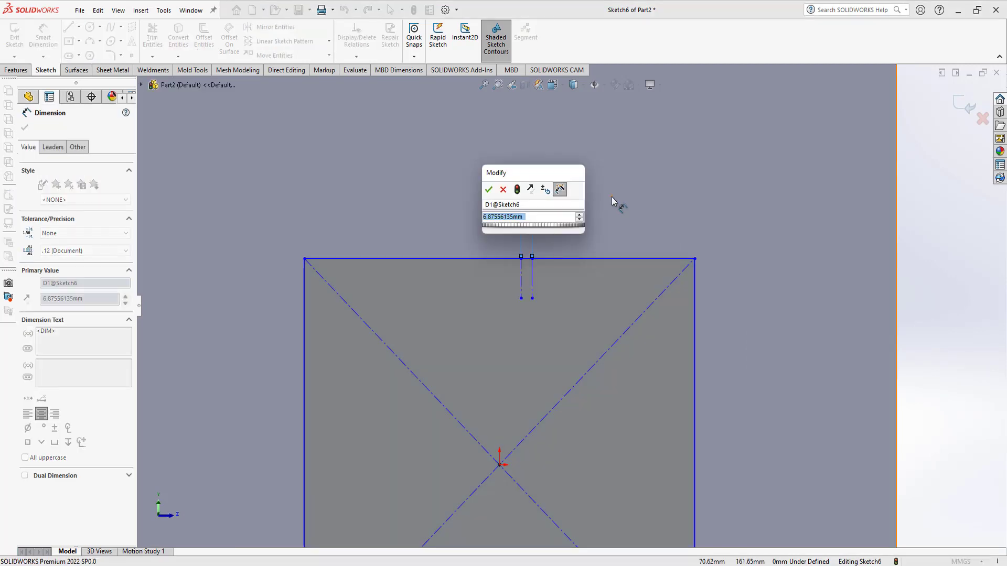
Set the spacing between the two short lines to 1 mm.
text(1)
key(Return)
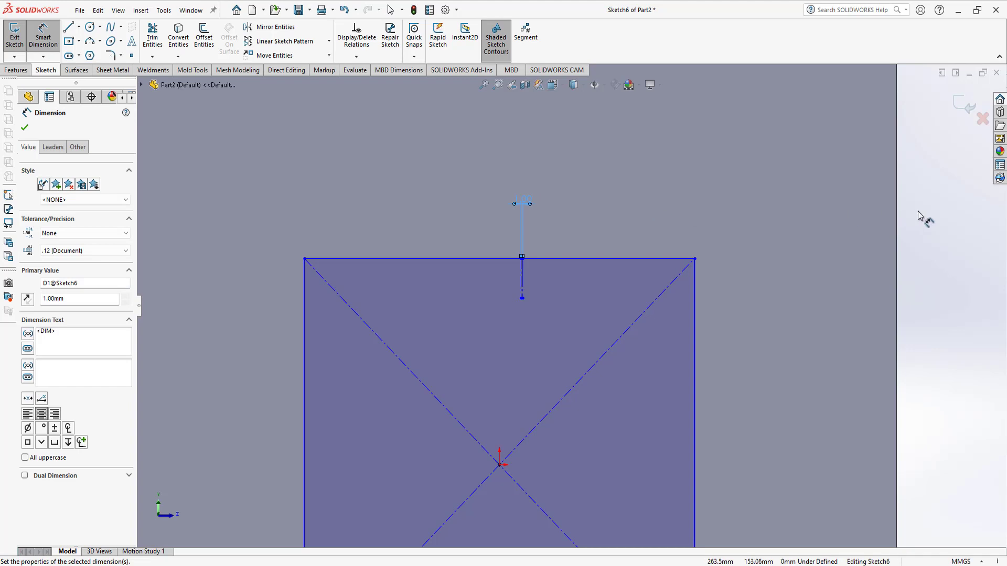
right_click(917, 214)
click(898, 247)
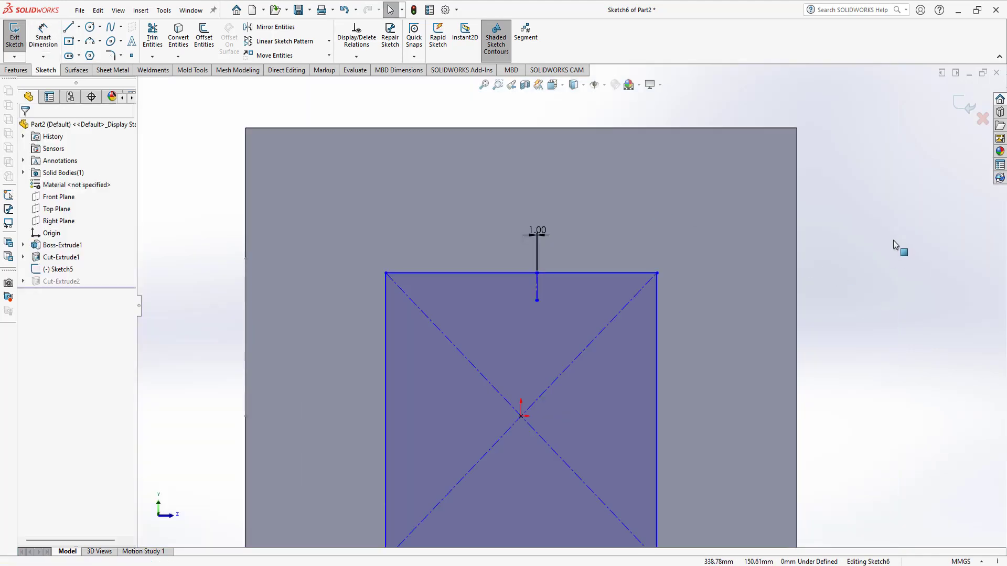
Power-trim the short lines and the top-edge piece between them, leaving a small gap.
right_drag(894, 242, 868, 288)
scroll(531, 279, down, 3)
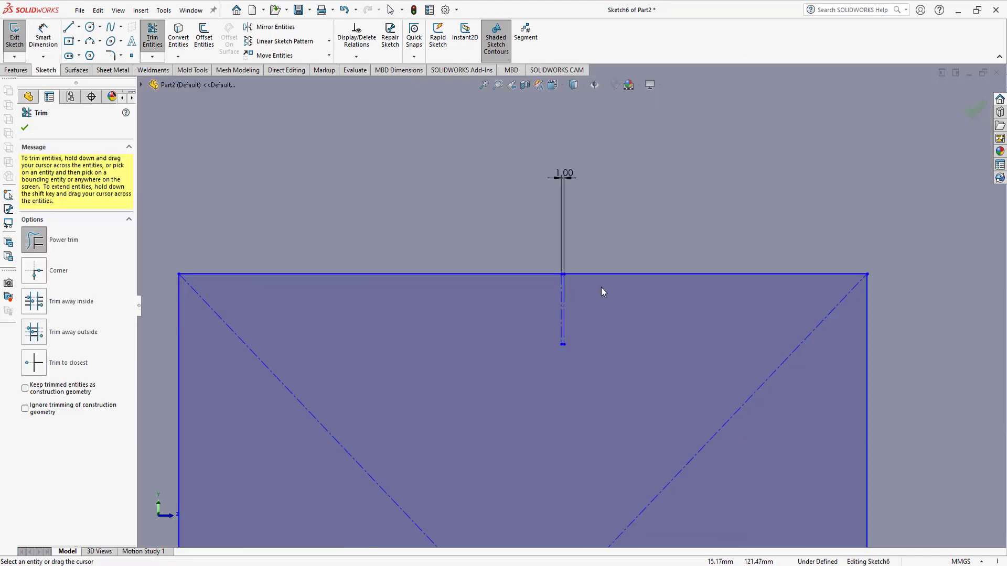
scroll(600, 288, down, 3)
mouse_move(529, 206)
mouse_down()
mouse_move(551, 287)
mouse_move(491, 283)
mouse_up()
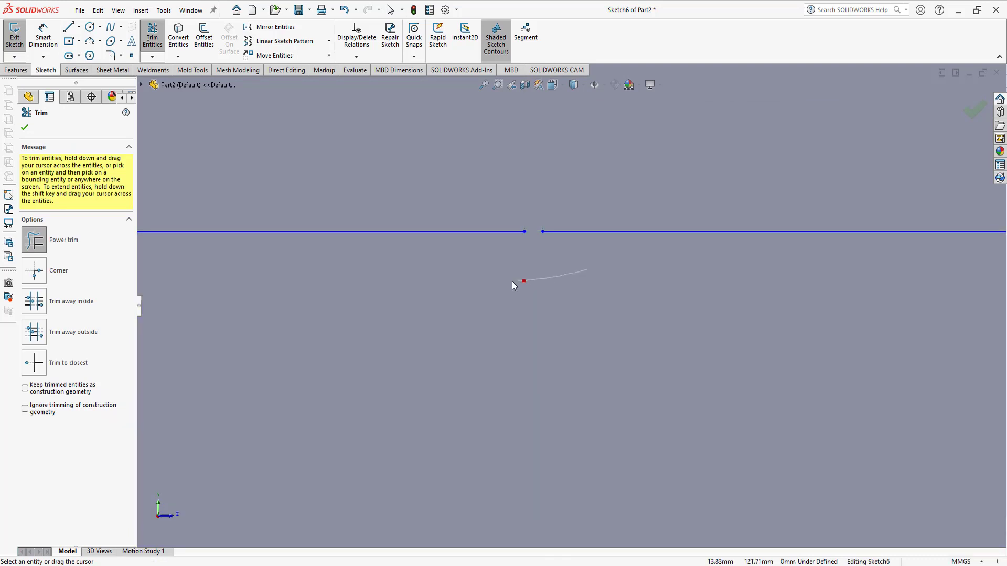
scroll(618, 322, up, 2)
scroll(618, 322, up, 3)
scroll(610, 340, up, 5)
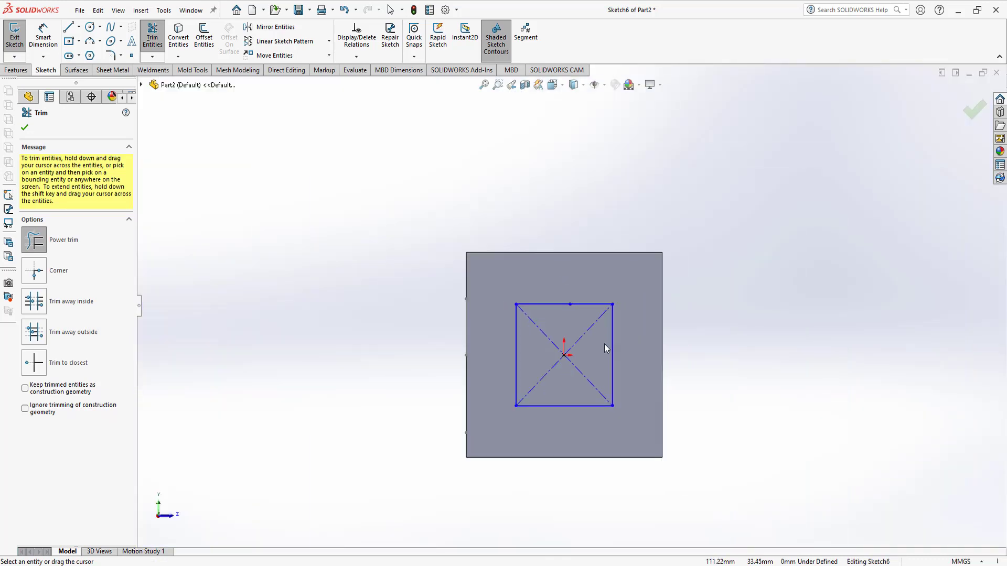
scroll(604, 346, up, 1)
scroll(604, 348, down, 1)
click(25, 129)
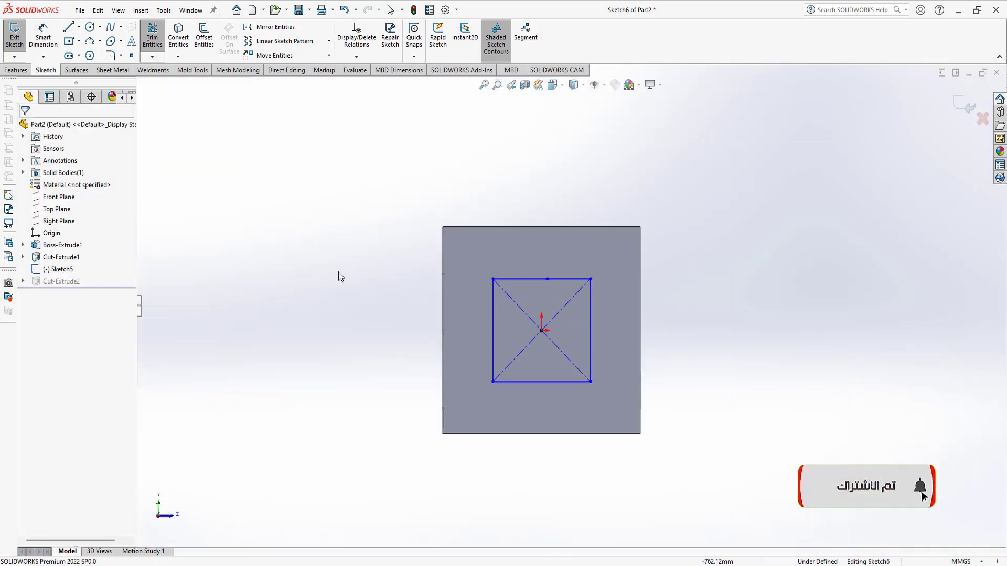
scroll(535, 322, down, 3)
scroll(556, 314, up, 2)
scroll(603, 330, down, 2)
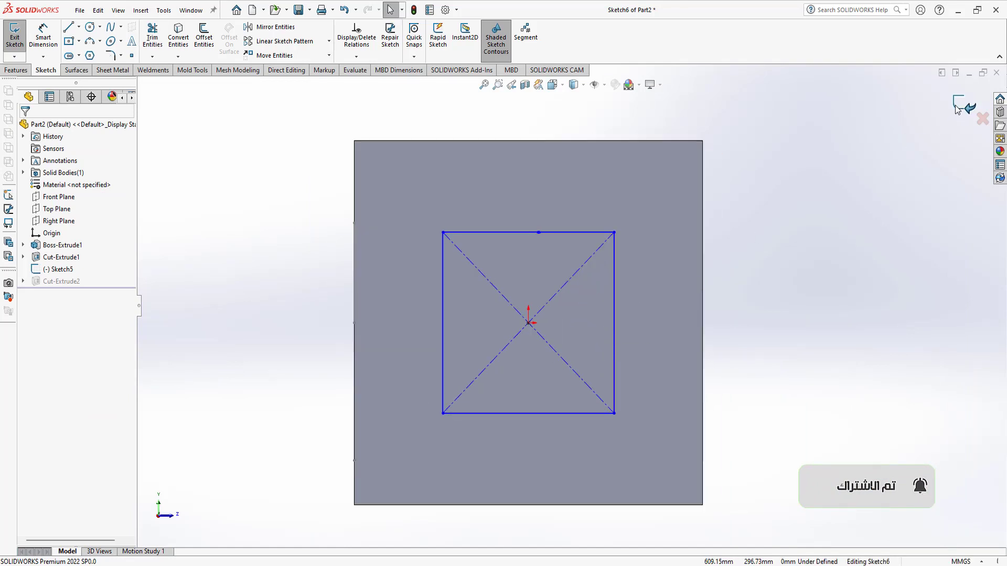
scroll(571, 315, up, 1)
scroll(576, 331, down, 2)
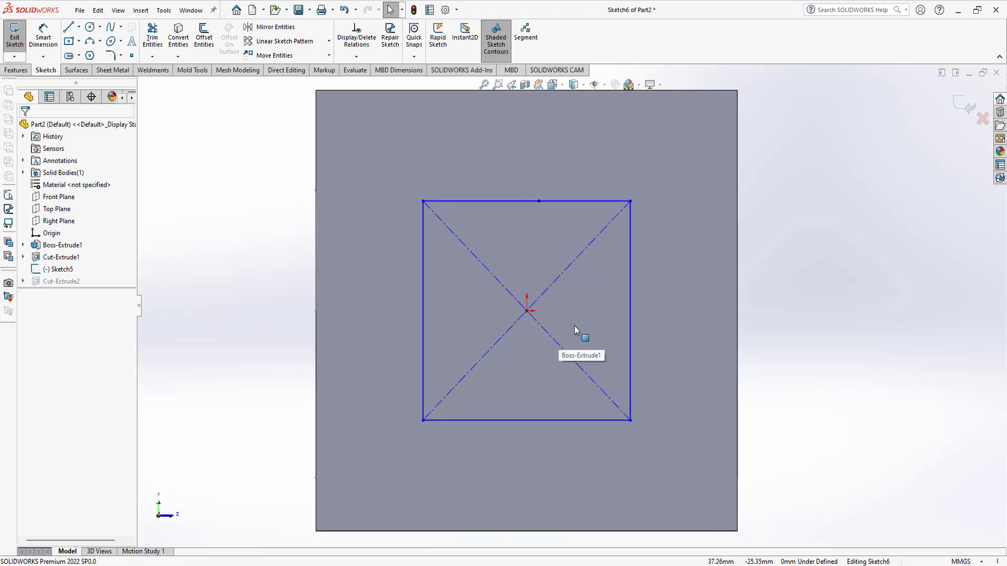
Run Repair Sketch, move its dialog beside the model, and begin raising the gap size.
click(389, 30)
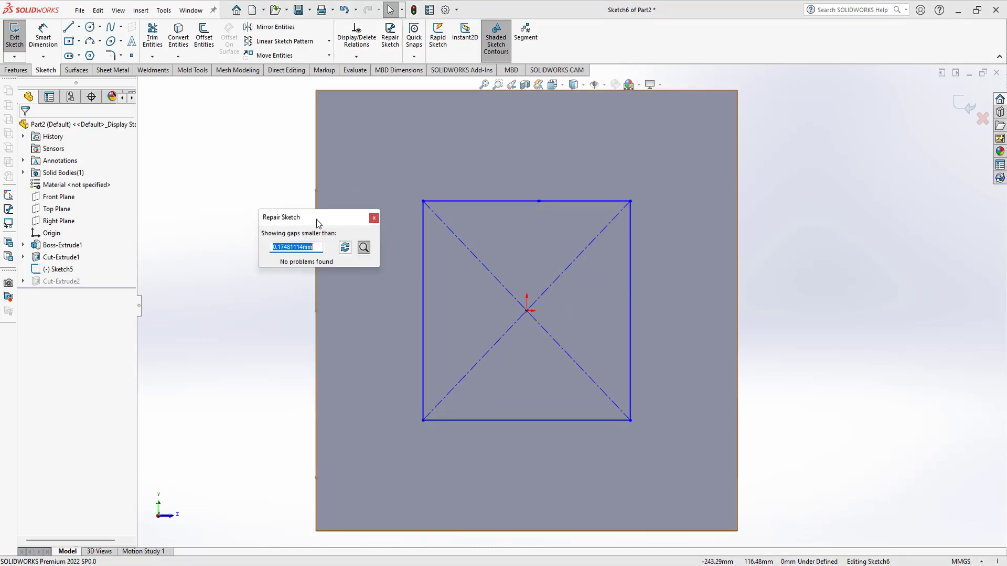
mouse_move(317, 219)
mouse_down()
mouse_move(308, 170)
mouse_move(285, 185)
mouse_up()
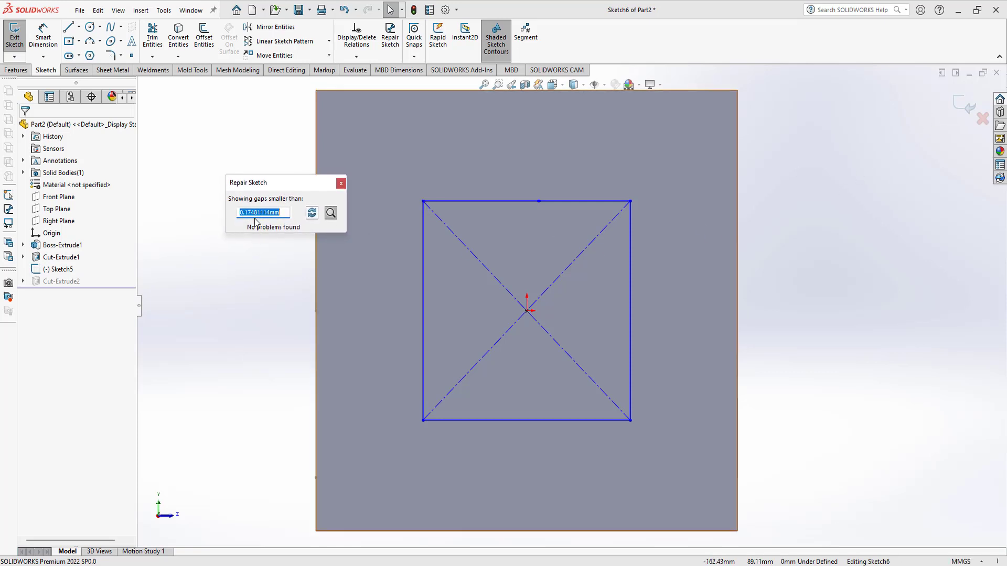
scroll(610, 313, up, 3)
drag(296, 190, 422, 216)
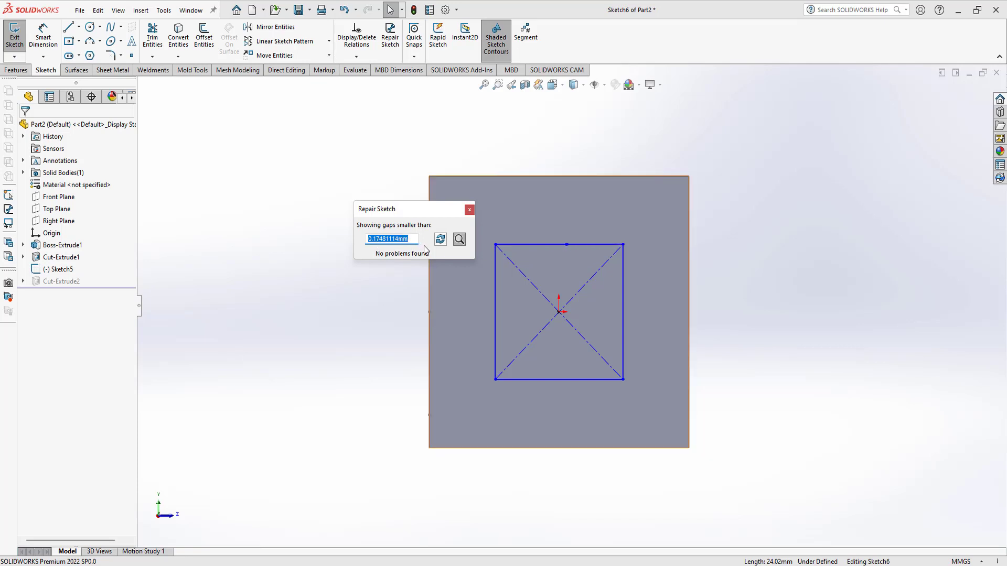
drag(431, 211, 441, 207)
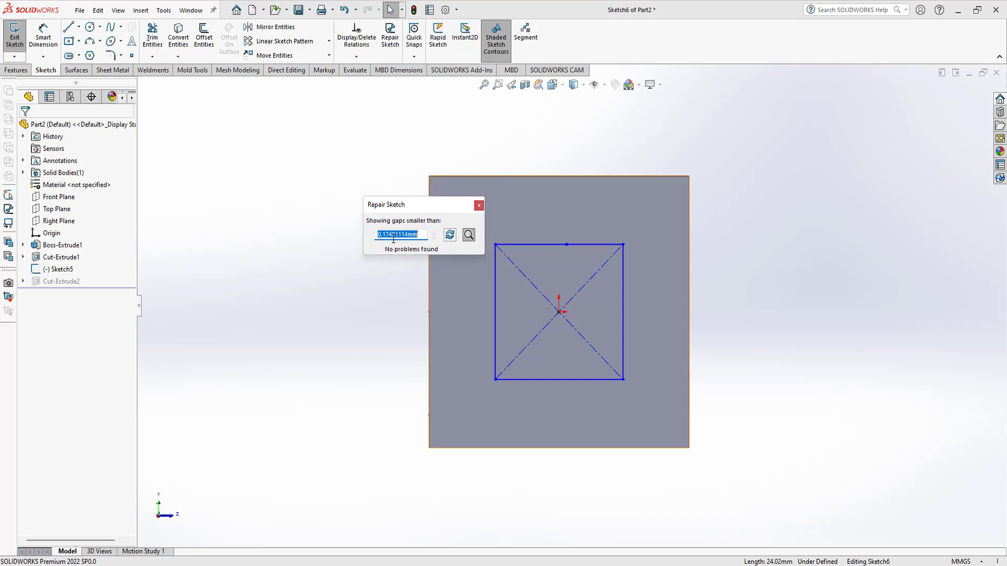
mouse_move(402, 234)
click(435, 236)
Adjust the gap threshold up and down, settling at 1.39848909mm with the Two Points Gap shown.
click(435, 236)
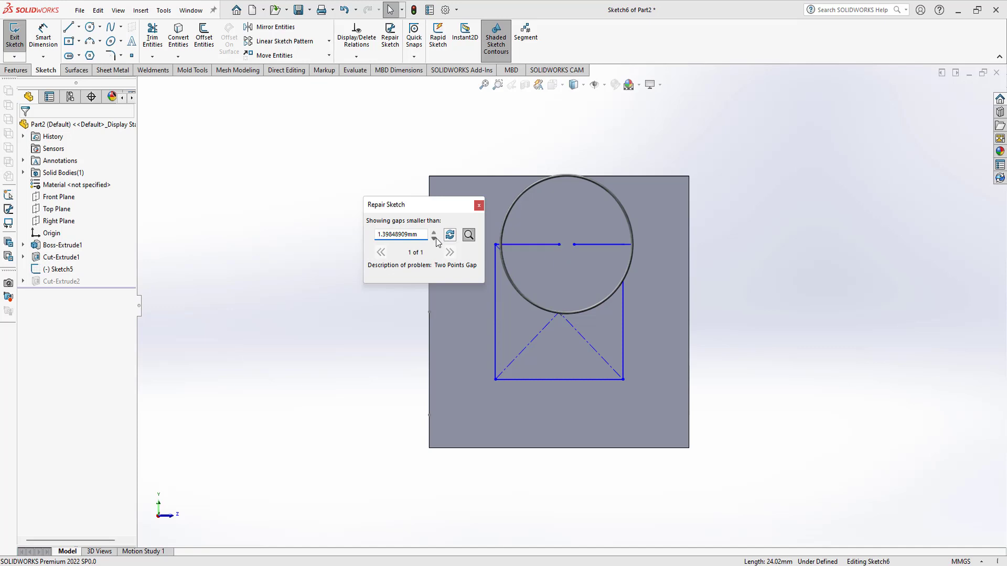
click(433, 239)
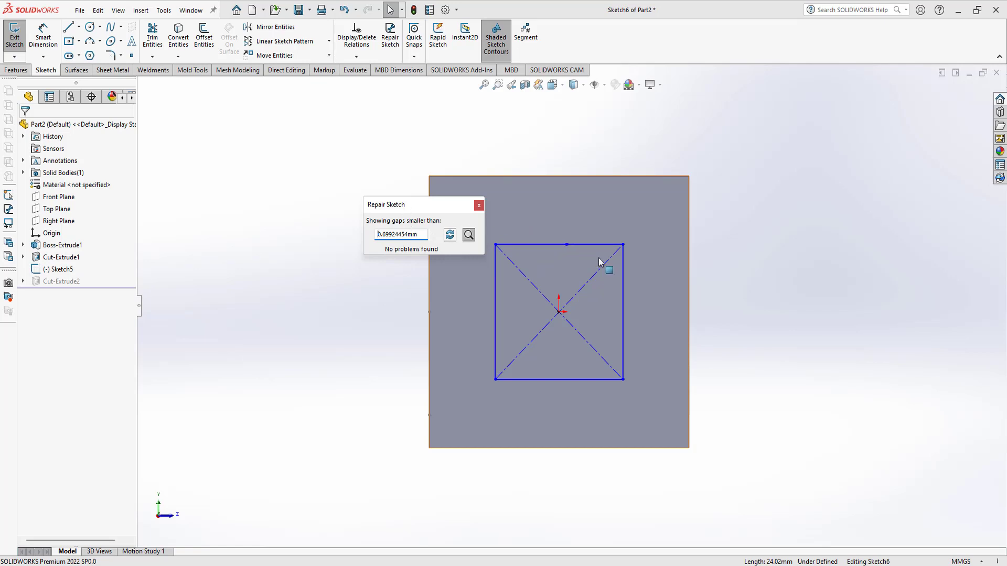
mouse_move(401, 234)
click(434, 240)
click(434, 239)
click(392, 239)
click(433, 240)
click(433, 240)
click(434, 240)
click(434, 233)
click(434, 233)
click(433, 233)
click(433, 232)
click(434, 233)
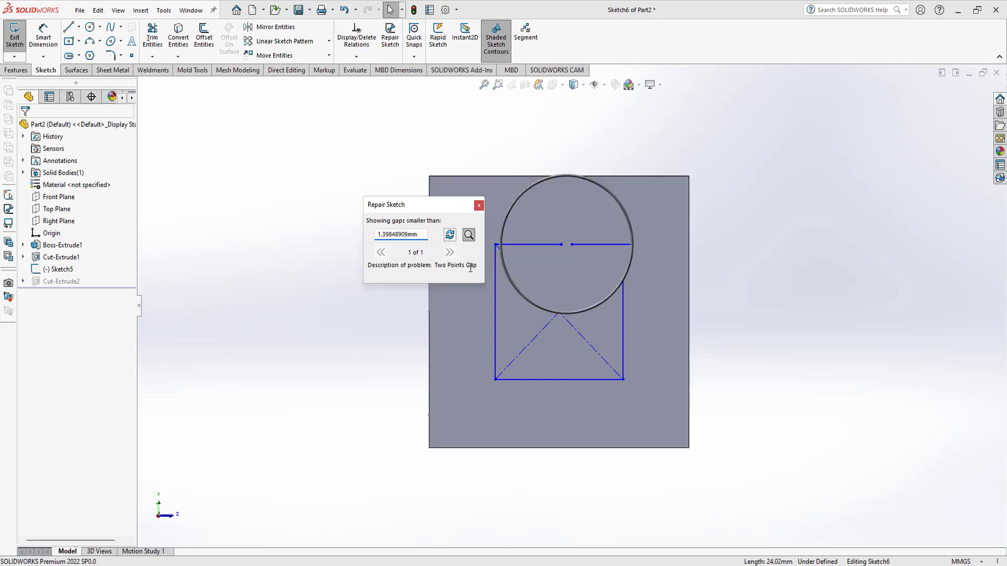
right_drag(294, 208, 291, 192)
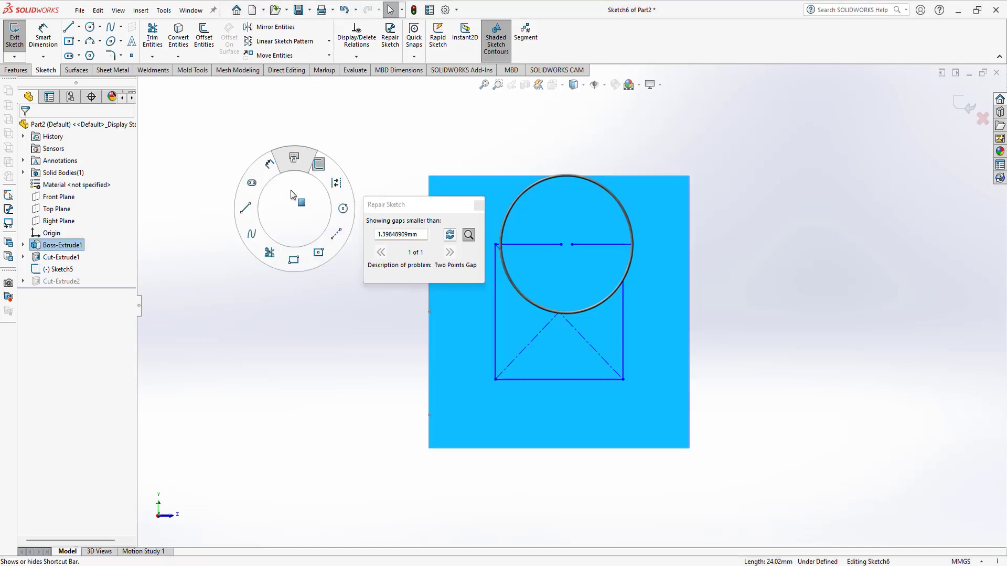
Extend the square's top edge across the gap with Extend Entities.
click(152, 57)
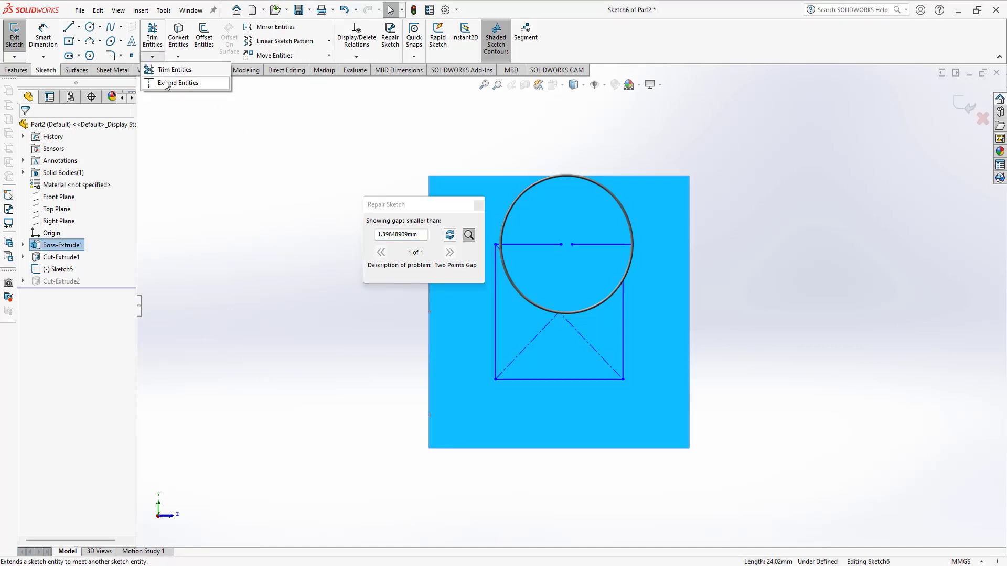
click(165, 83)
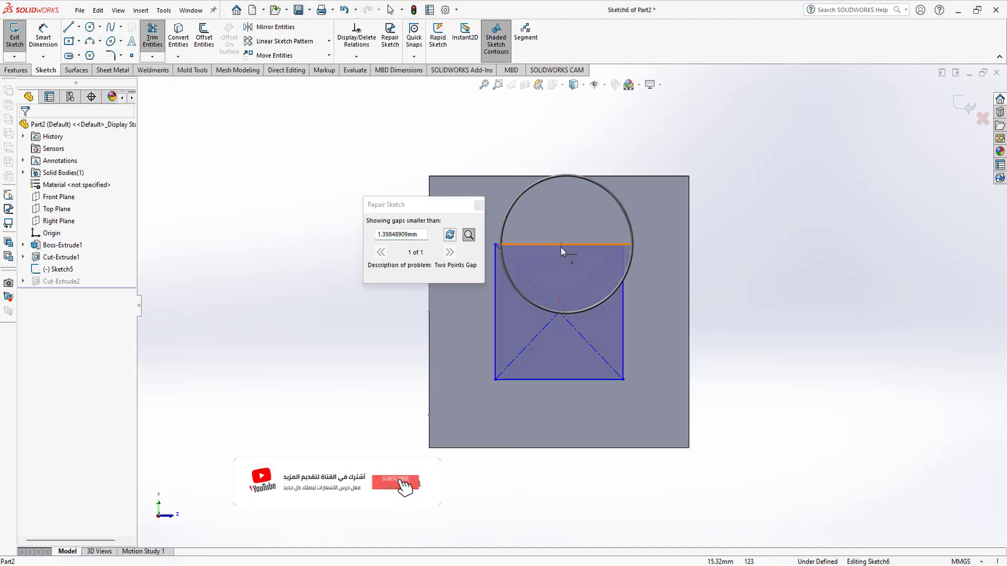
click(561, 248)
Refresh and close Repair Sketch, then exit Sketch6 so Cut-Extrude2 rebuilds.
click(449, 236)
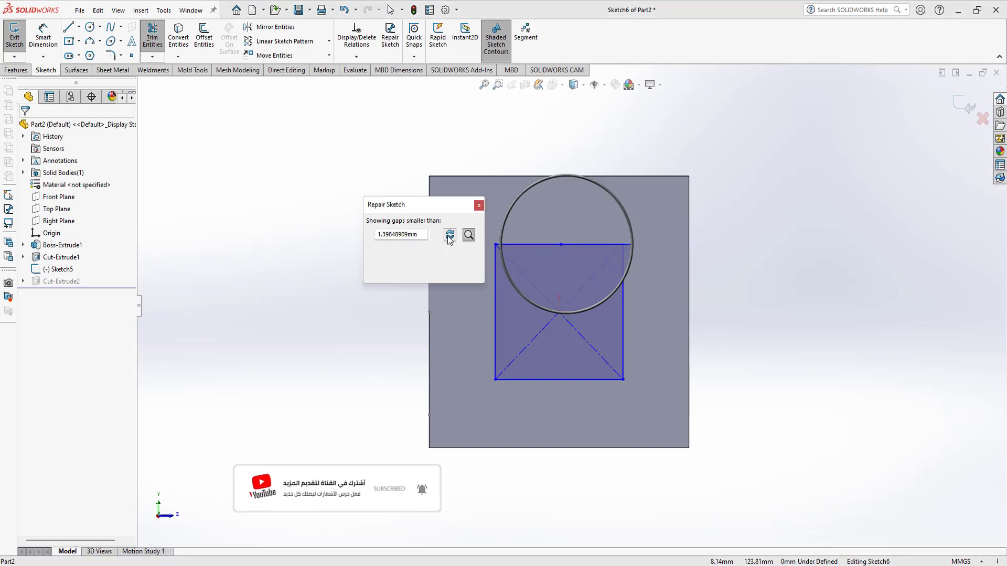
click(478, 205)
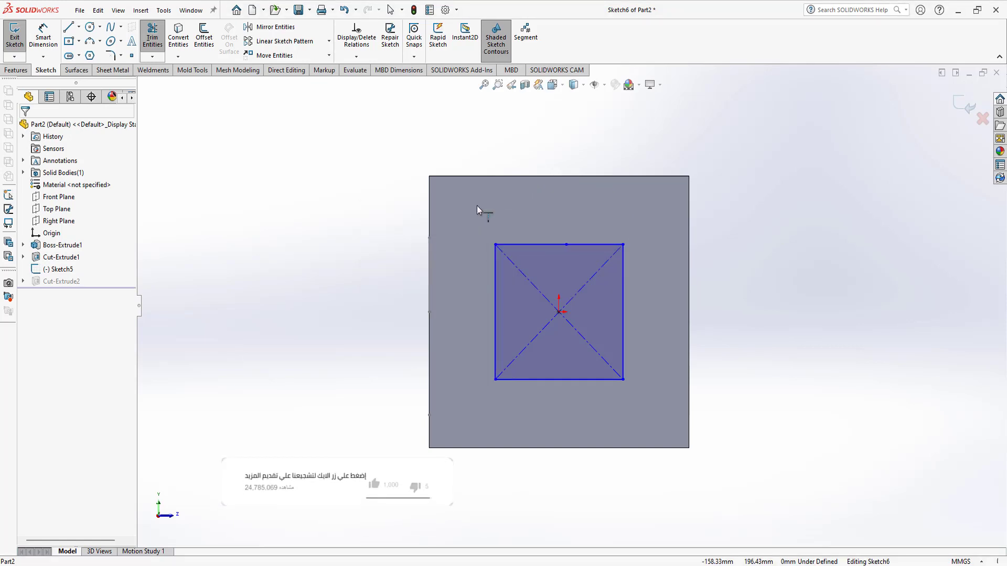
click(964, 104)
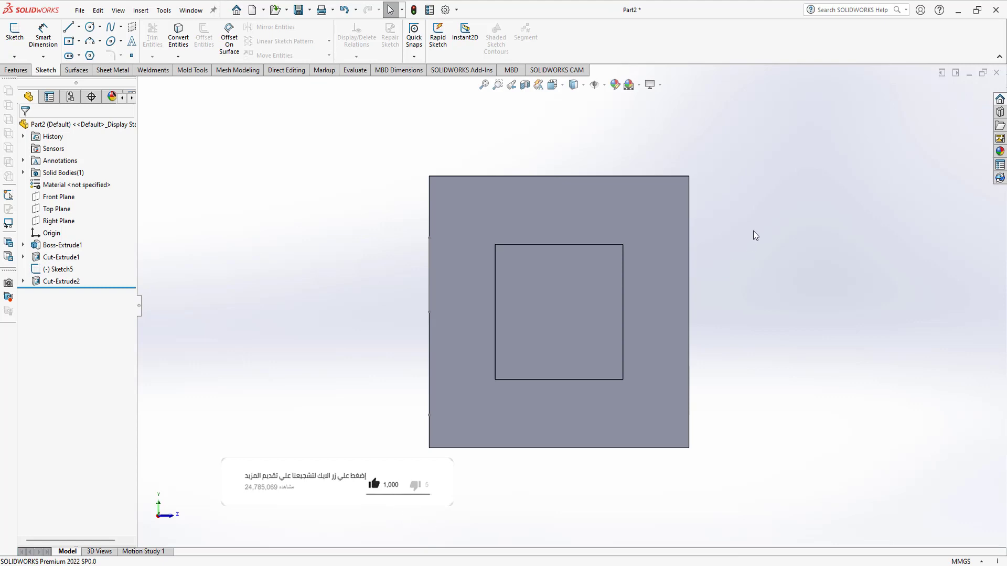
Orbit the cube and set the Trimetric view to show all pockets and the square cut.
mouse_move(752, 231)
middle_down()
mouse_move(585, 305)
mouse_move(589, 332)
middle_up()
scroll(479, 274, up, 3)
scroll(467, 276, down, 2)
scroll(521, 307, down, 2)
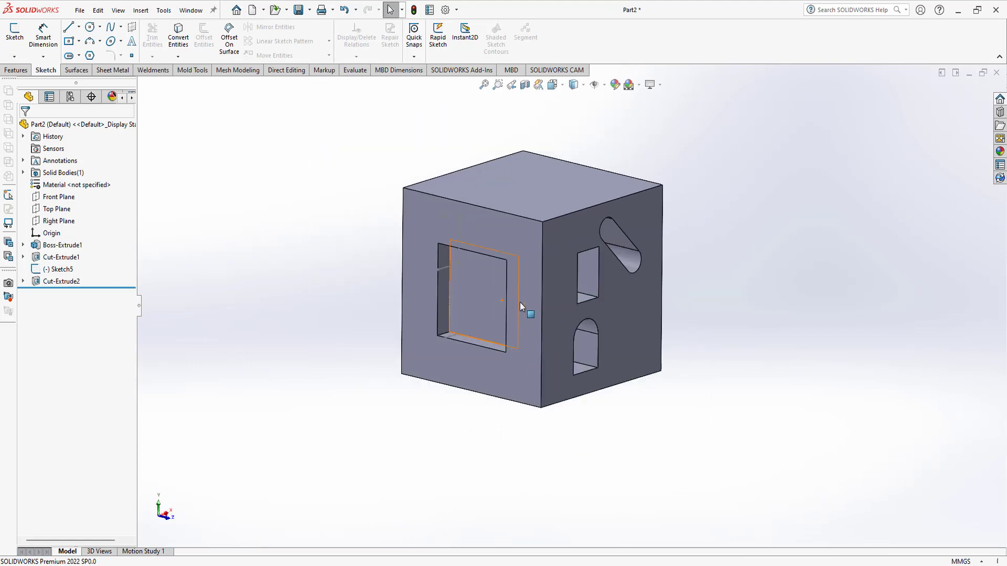
mouse_move(577, 292)
middle_down()
mouse_move(498, 238)
mouse_move(559, 277)
mouse_move(504, 310)
mouse_move(562, 270)
mouse_move(540, 261)
middle_up()
scroll(562, 271, up, 2)
scroll(529, 278, down, 2)
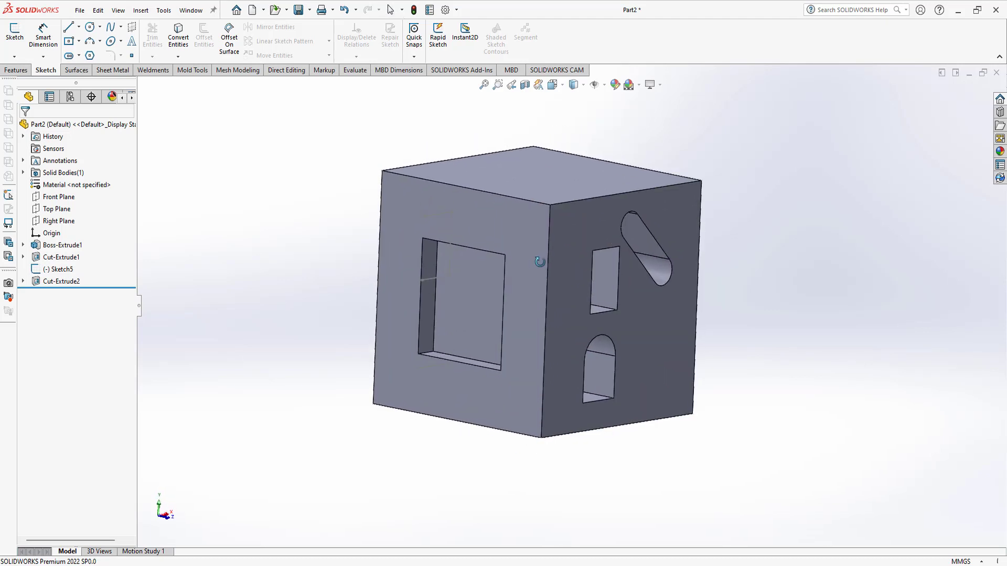
click(561, 87)
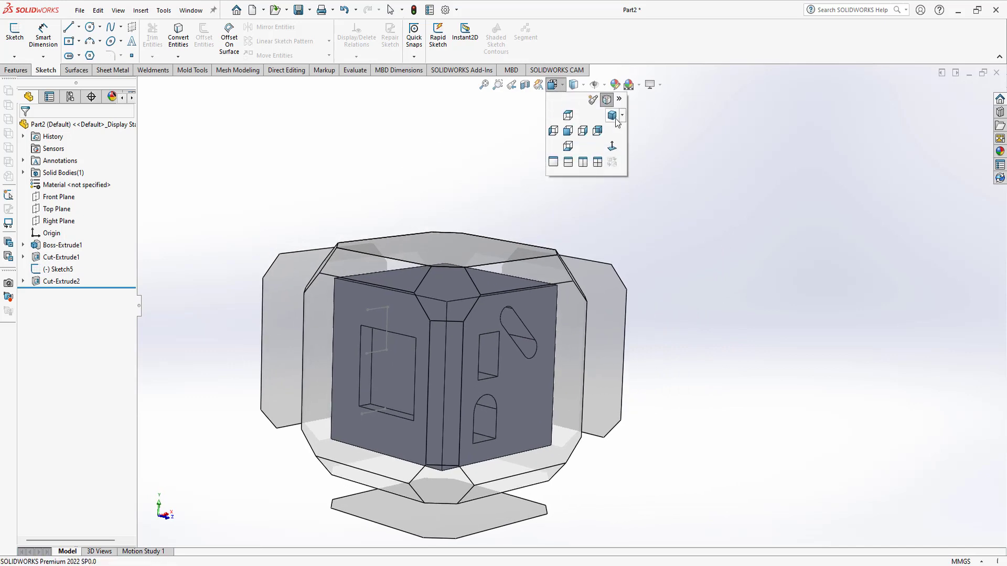
click(612, 115)
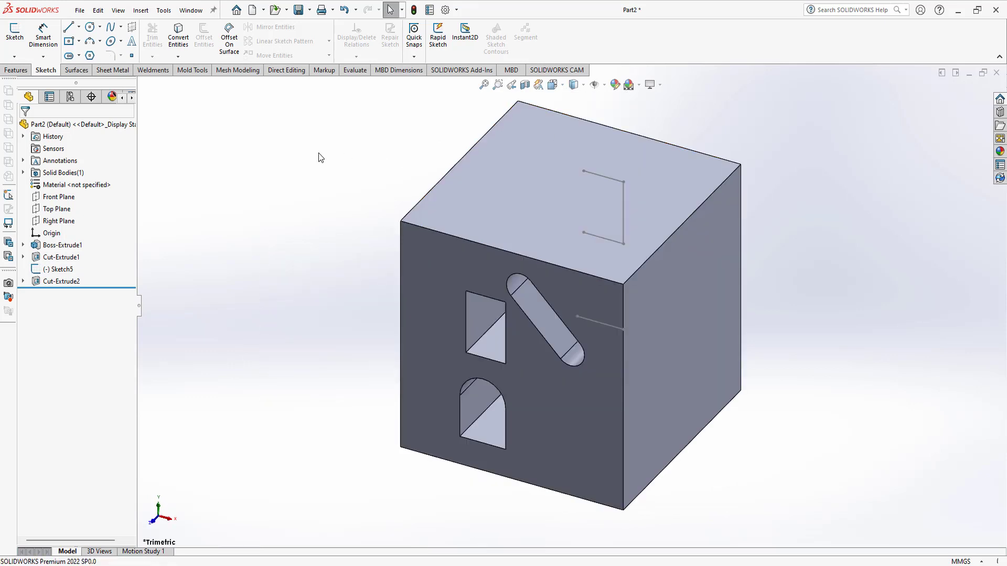